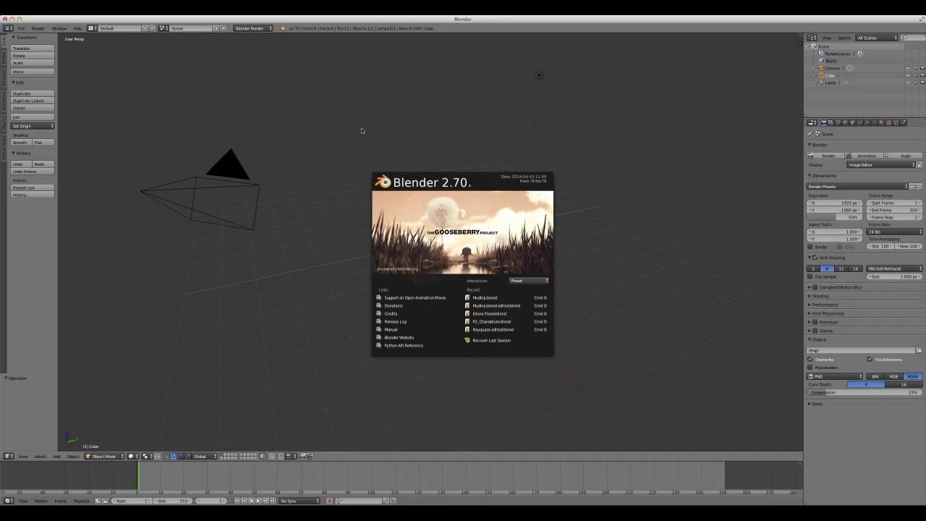
Dismiss the splash screen and delete the default cube from the scene.
{"action": "left_click", "coordinate": [361, 127]}
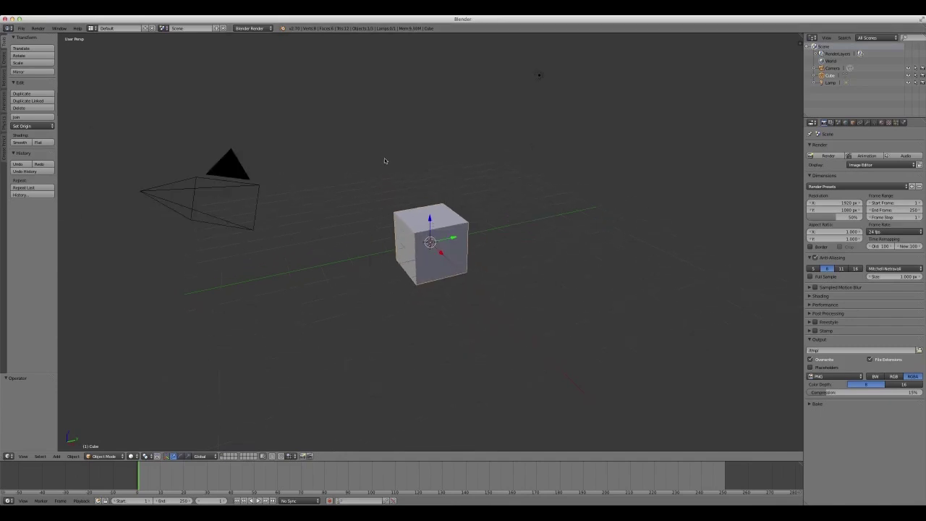
{"action": "scroll", "coordinate": [384, 157], "scroll_direction": "down", "scroll_amount": 3}
{"action": "scroll", "coordinate": [385, 158], "scroll_direction": "up", "scroll_amount": 3}
{"action": "scroll", "coordinate": [426, 199], "scroll_direction": "down", "scroll_amount": 2}
{"action": "scroll", "coordinate": [426, 199], "scroll_direction": "up", "scroll_amount": 3}
{"action": "key", "text": "x"}
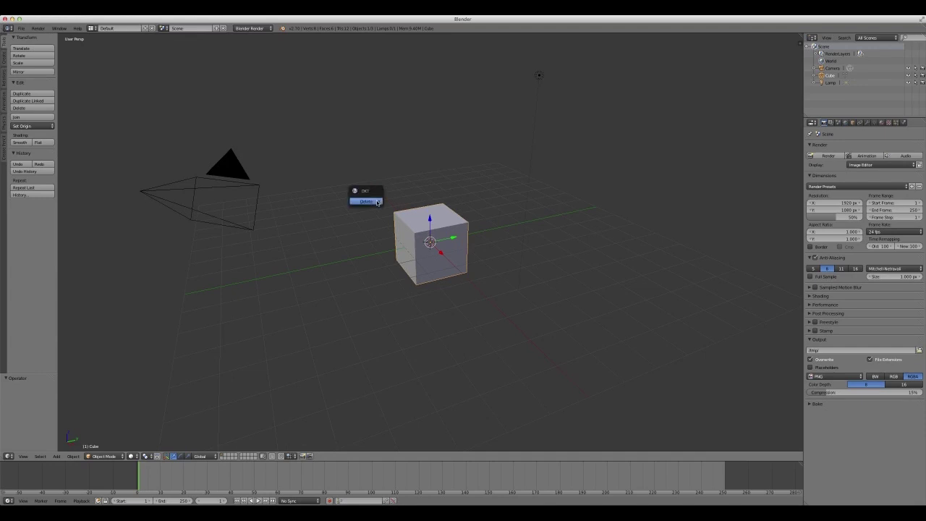
{"action": "key", "text": "Escape"}
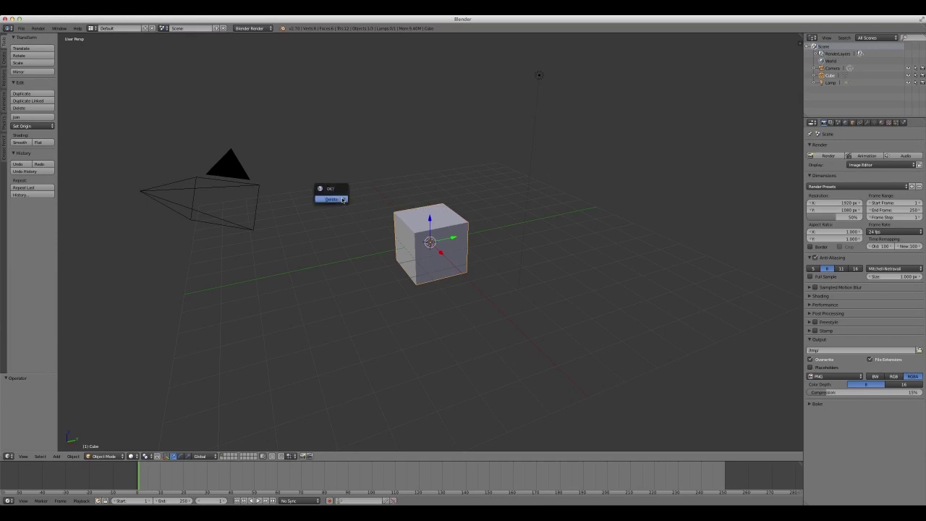
{"action": "left_click", "coordinate": [344, 199]}
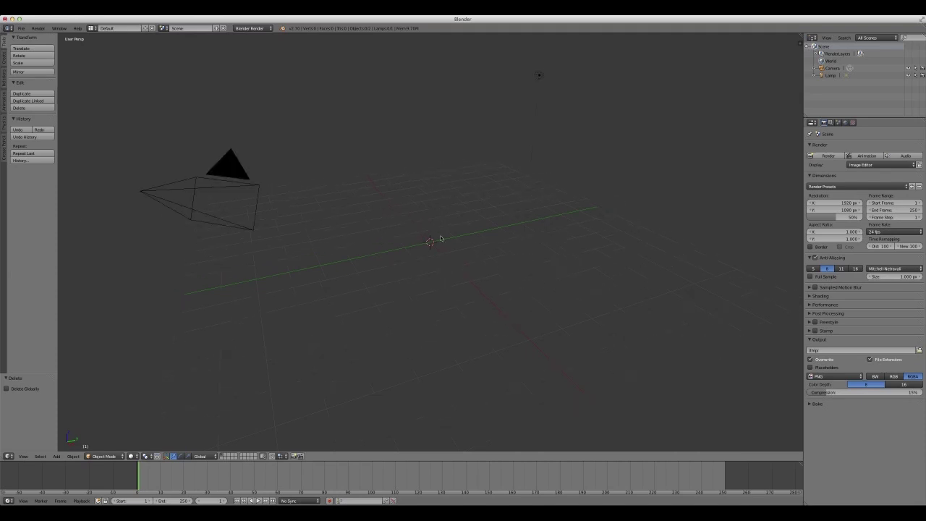
Import the Wavefront model Mudkip.obj from the 258 - Mudkip folder inside Models on the Desktop.
{"action": "left_click", "coordinate": [20, 29]}
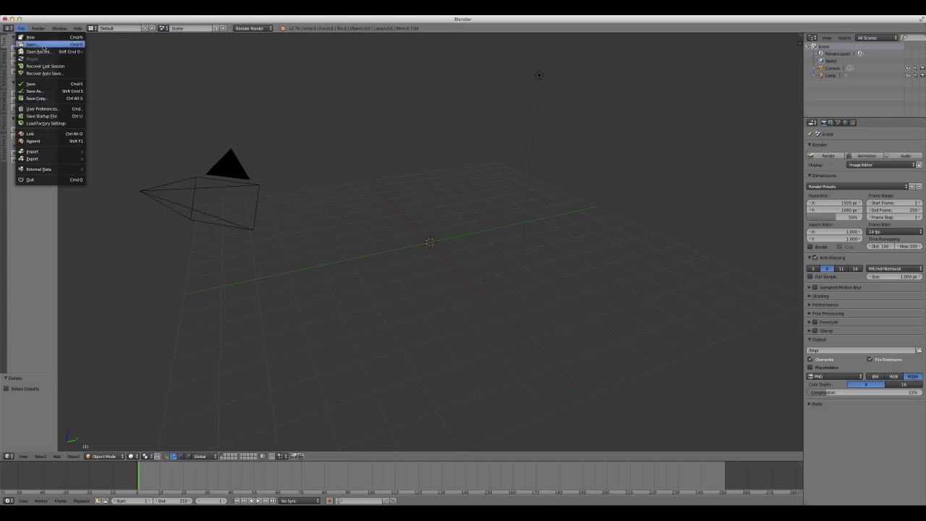
{"action": "mouse_move", "coordinate": [47, 153]}
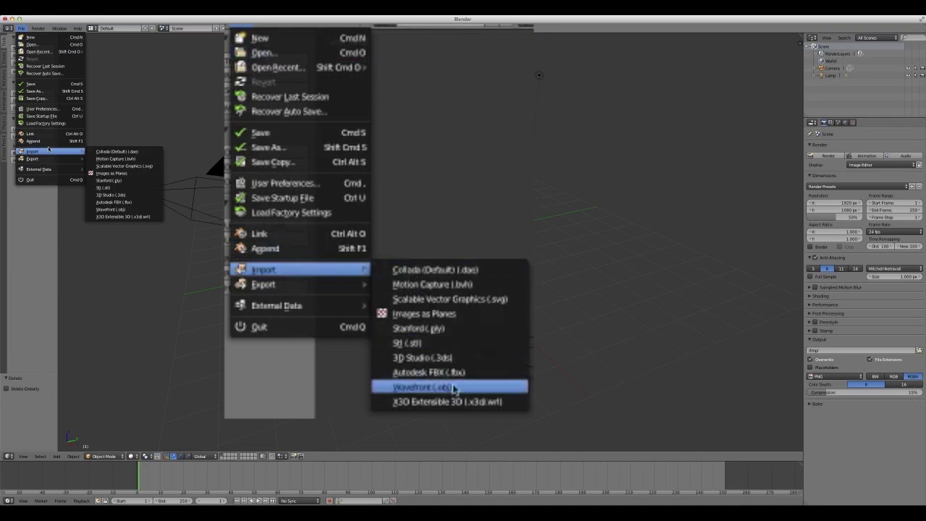
{"action": "left_click", "coordinate": [110, 209]}
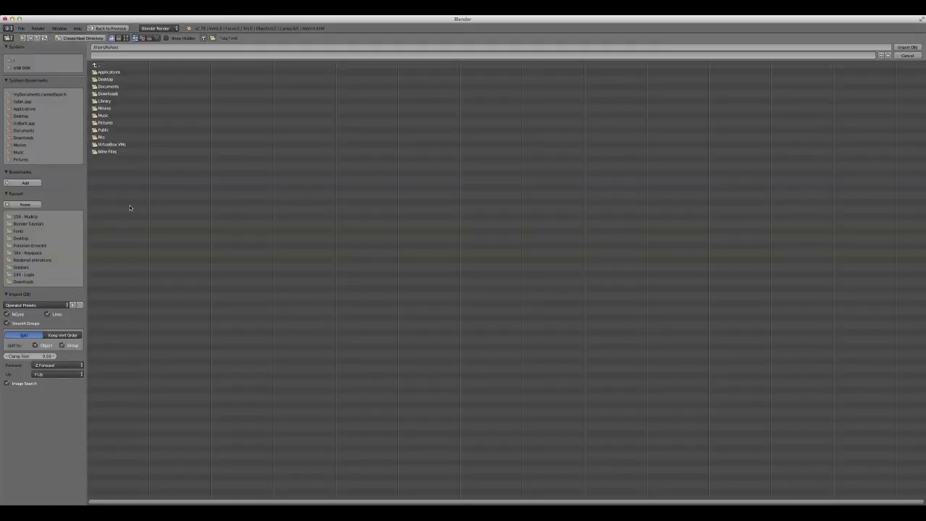
{"action": "left_click", "coordinate": [106, 79]}
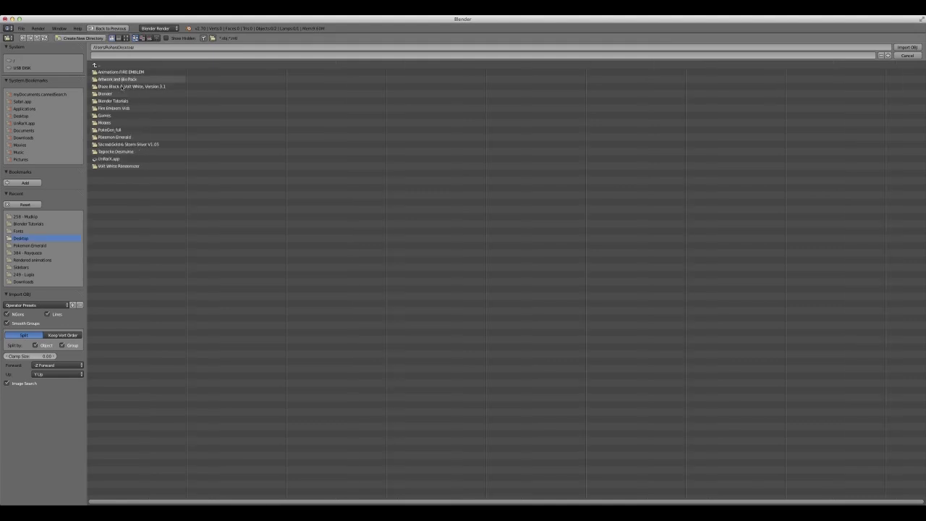
{"action": "left_click", "coordinate": [117, 122]}
{"action": "left_click", "coordinate": [124, 79]}
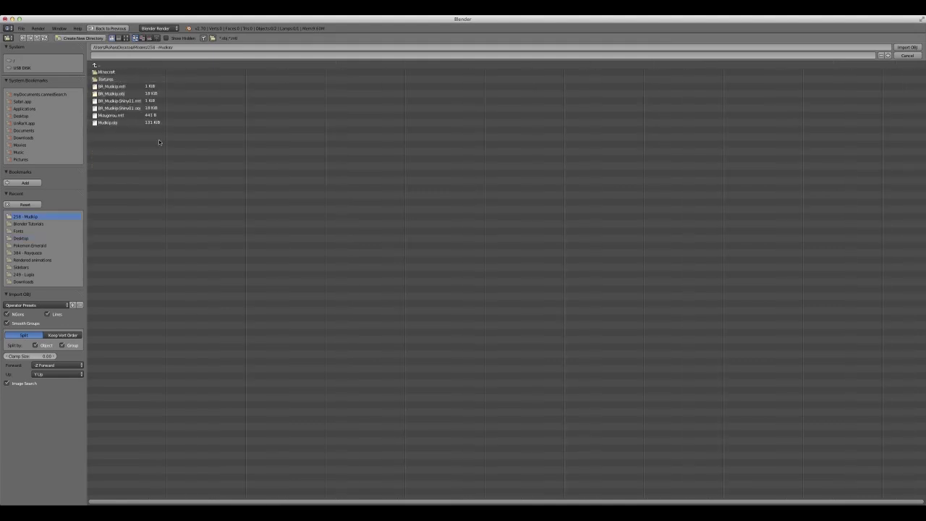
{"action": "left_click", "coordinate": [122, 124]}
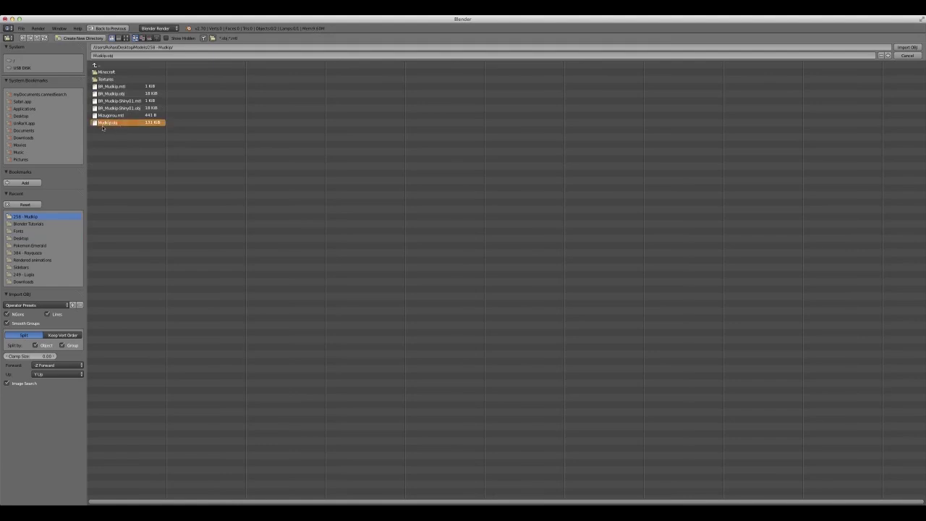
{"action": "double_click", "coordinate": [131, 123]}
Set the viewport shading to Texture to display the imported Mudkip model with its textures.
{"action": "scroll", "coordinate": [362, 174], "scroll_direction": "up", "scroll_amount": 3}
{"action": "scroll", "coordinate": [368, 176], "scroll_direction": "down", "scroll_amount": 3}
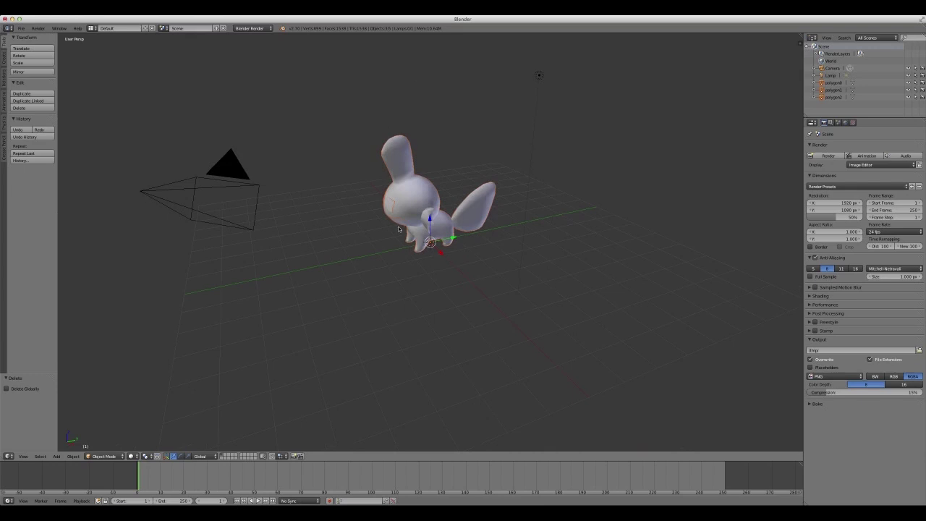
{"action": "scroll", "coordinate": [383, 223], "scroll_direction": "up", "scroll_amount": 2}
{"action": "scroll", "coordinate": [371, 218], "scroll_direction": "down", "scroll_amount": 2}
{"action": "left_click", "coordinate": [132, 456]}
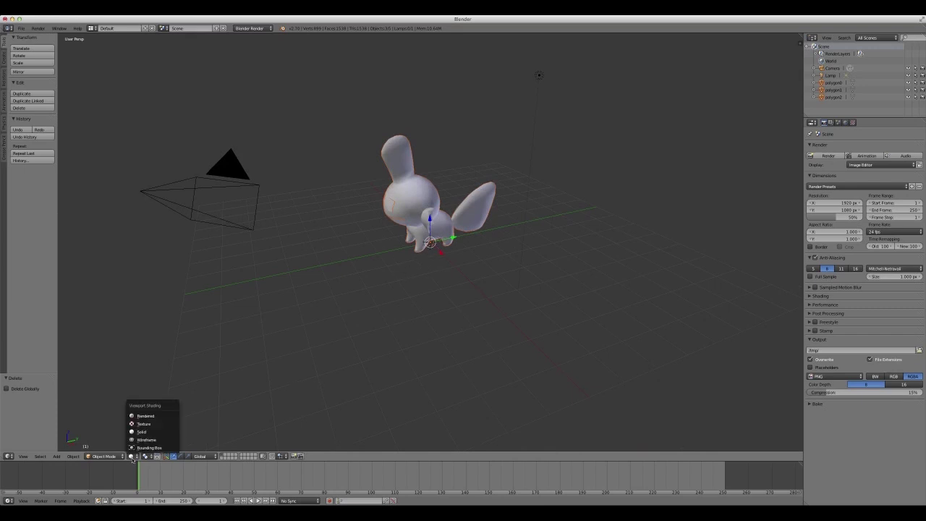
{"action": "left_click", "coordinate": [133, 456]}
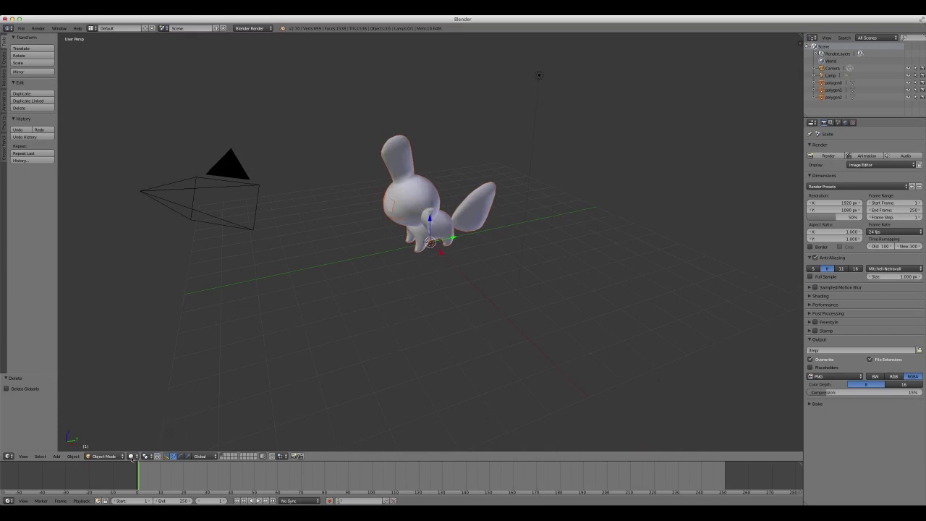
{"action": "left_click", "coordinate": [132, 456]}
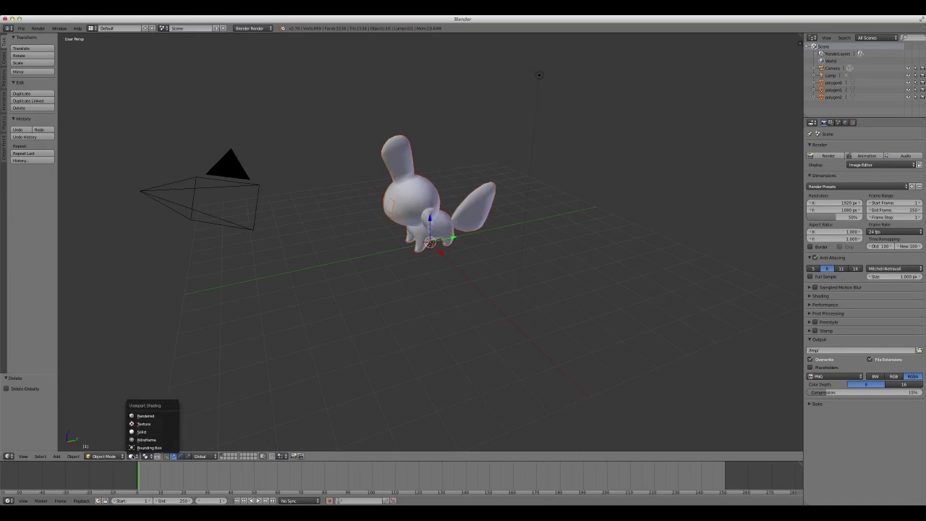
{"action": "left_click", "coordinate": [132, 456]}
{"action": "left_click", "coordinate": [148, 424]}
{"action": "scroll", "coordinate": [344, 214], "scroll_direction": "up", "scroll_amount": 3}
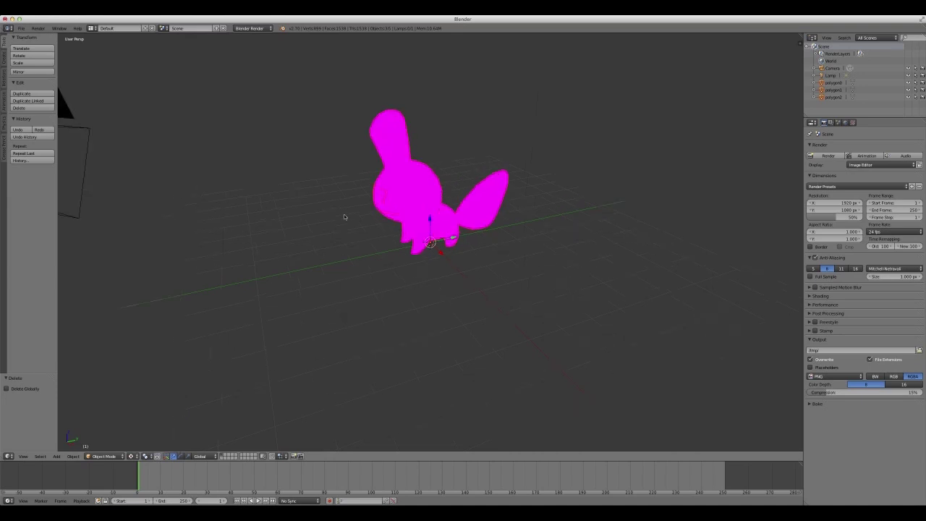
{"action": "scroll", "coordinate": [424, 183], "scroll_direction": "down", "scroll_amount": 2}
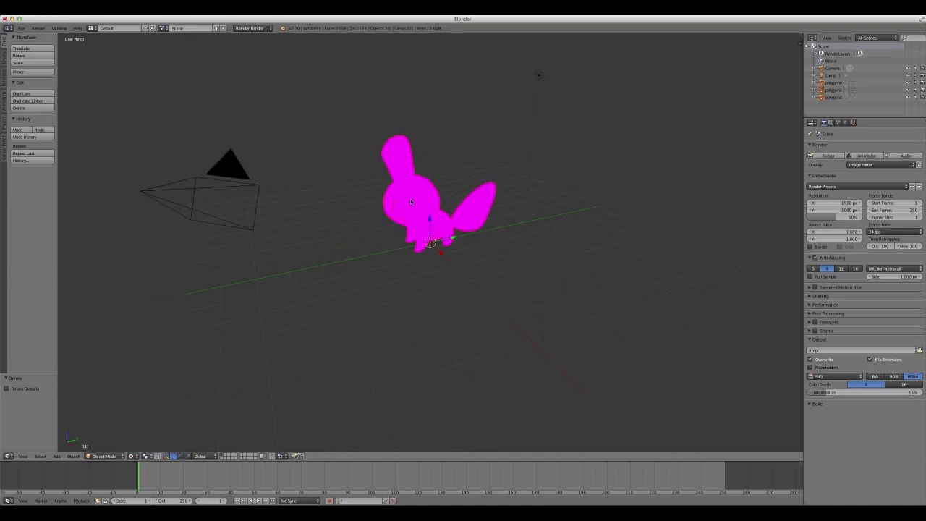
Deselect everything, render the scene to inspect how the Mudkip model looks, and return to the 3D view.
{"action": "key", "text": "a"}
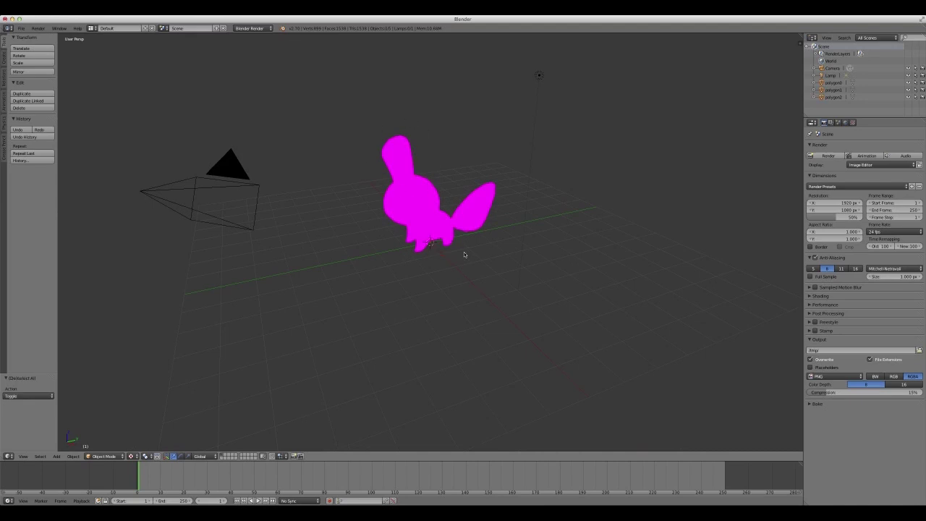
{"action": "left_click", "coordinate": [812, 156]}
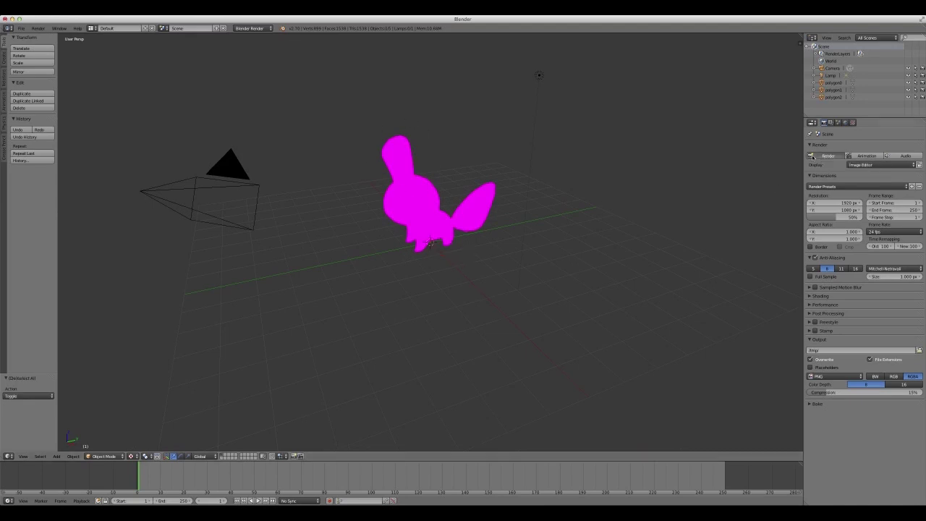
{"action": "scroll", "coordinate": [419, 233], "scroll_direction": "up", "scroll_amount": 4}
{"action": "scroll", "coordinate": [419, 234], "scroll_direction": "down", "scroll_amount": 2}
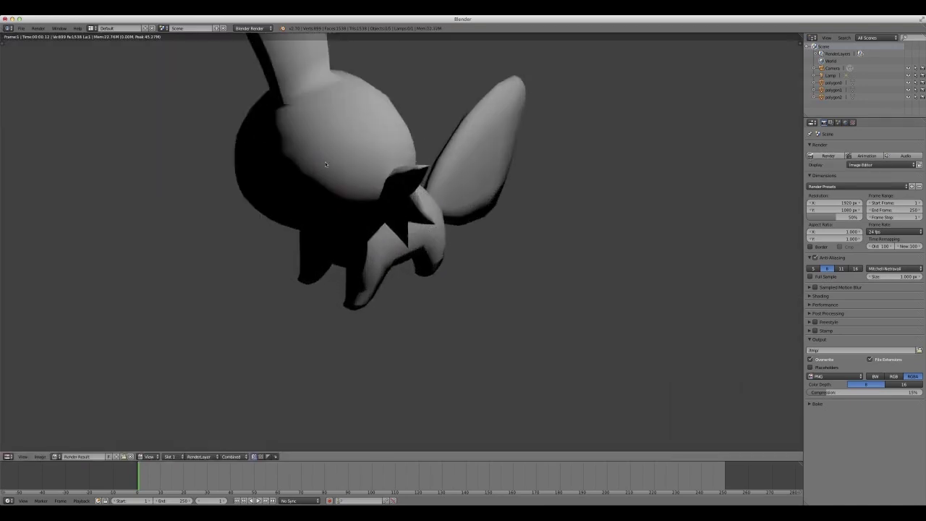
{"action": "scroll", "coordinate": [395, 213], "scroll_direction": "down", "scroll_amount": 2}
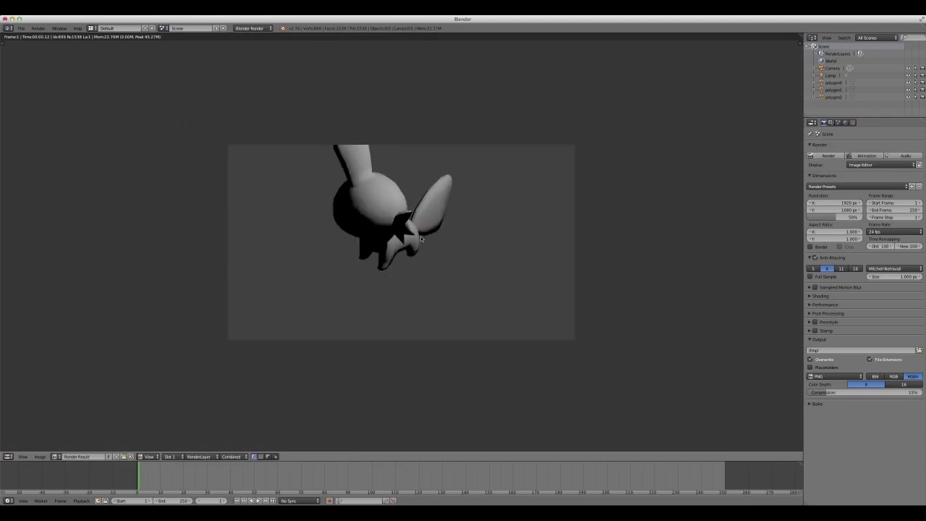
{"action": "key", "text": "Escape"}
{"action": "key", "text": "a"}
{"action": "key", "text": "a"}
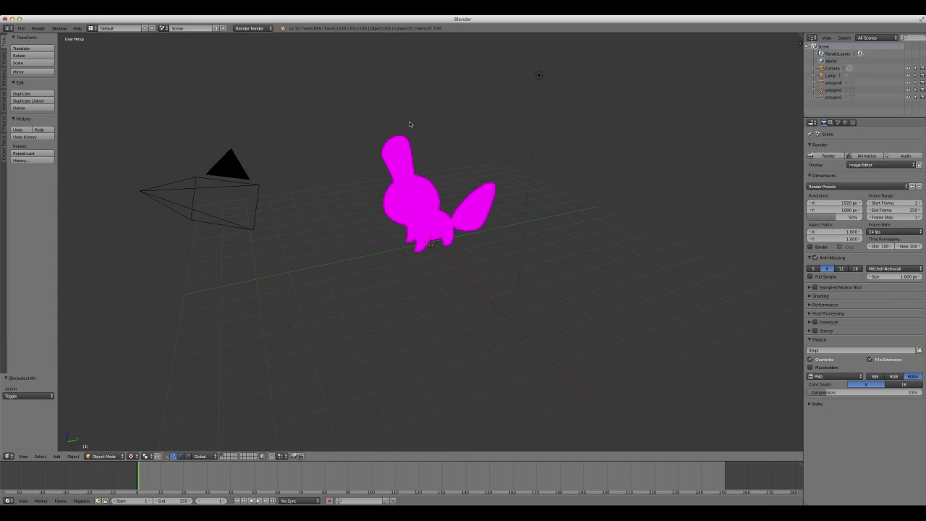
Open the recent file Mudkip.blend and show the model in front orthographic view.
{"action": "left_click", "coordinate": [21, 28]}
{"action": "mouse_move", "coordinate": [38, 49]}
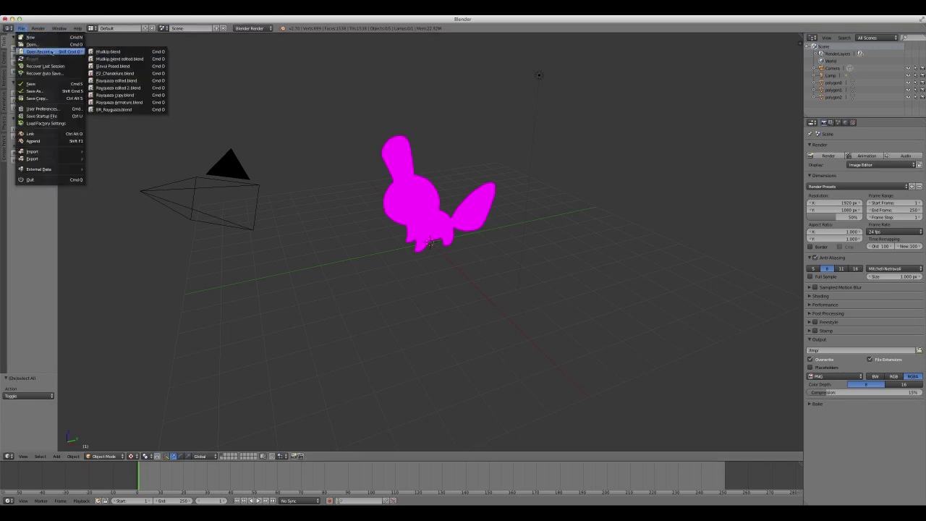
{"action": "left_click", "coordinate": [119, 50]}
{"action": "scroll", "coordinate": [518, 243], "scroll_direction": "up", "scroll_amount": 4}
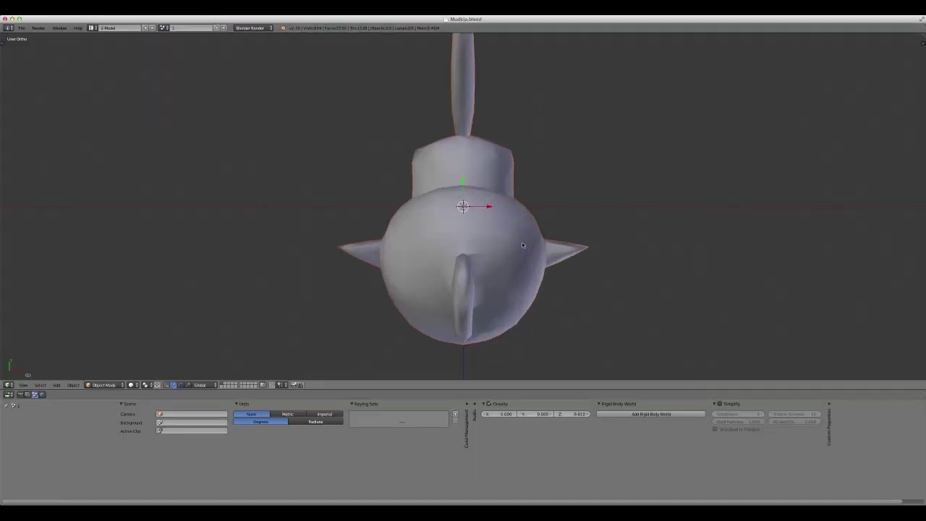
{"action": "scroll", "coordinate": [522, 242], "scroll_direction": "down", "scroll_amount": 4}
{"action": "scroll", "coordinate": [522, 242], "scroll_direction": "up", "scroll_amount": 3}
{"action": "key", "text": "KP_1"}
{"action": "scroll", "coordinate": [522, 242], "scroll_direction": "down", "scroll_amount": 3}
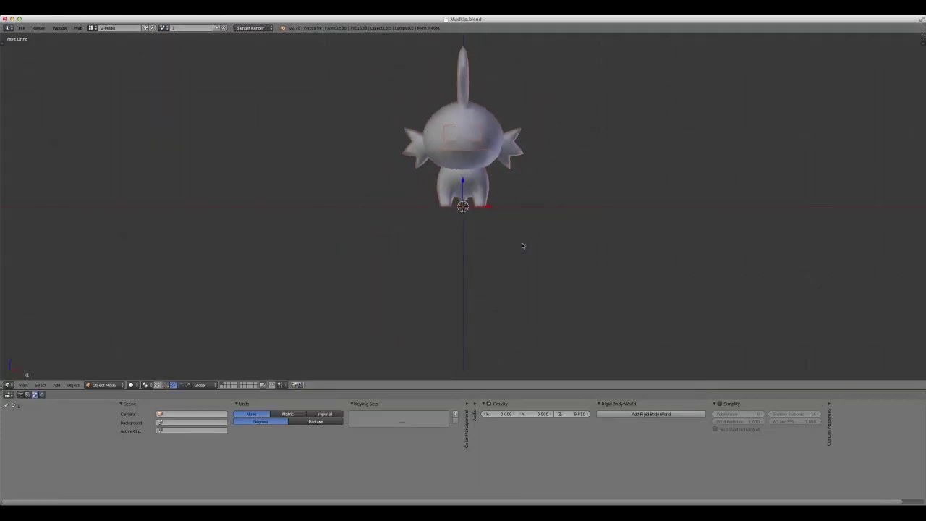
{"action": "scroll", "coordinate": [521, 242], "scroll_direction": "down", "scroll_amount": 1}
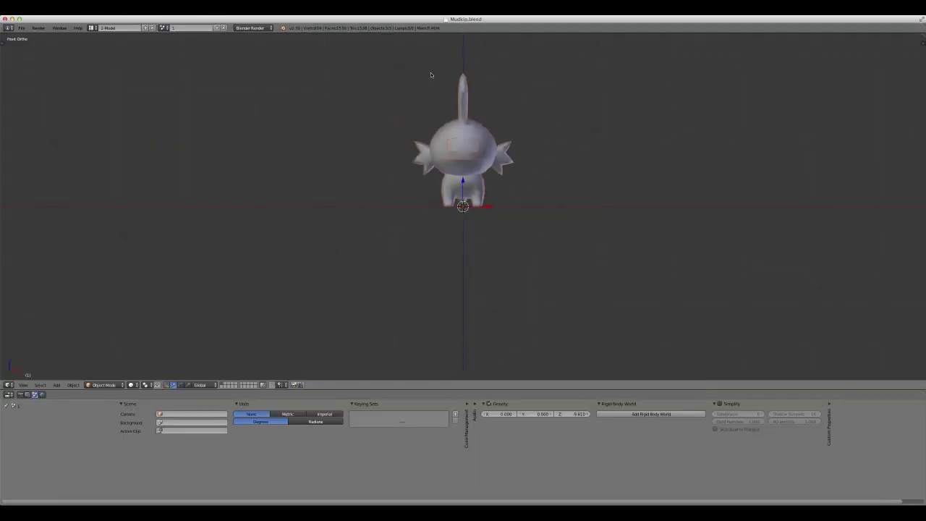
{"action": "right_click", "coordinate": [473, 165]}
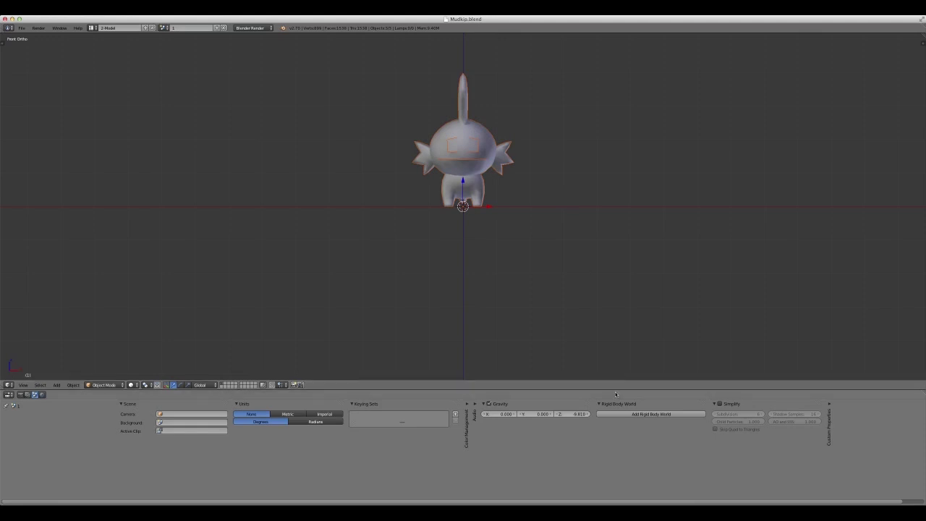
Shrink the properties area below the 3D view to a narrow strip and change it into a Timeline.
{"action": "left_click_drag", "start_coordinate": [616, 393], "coordinate": [615, 454]}
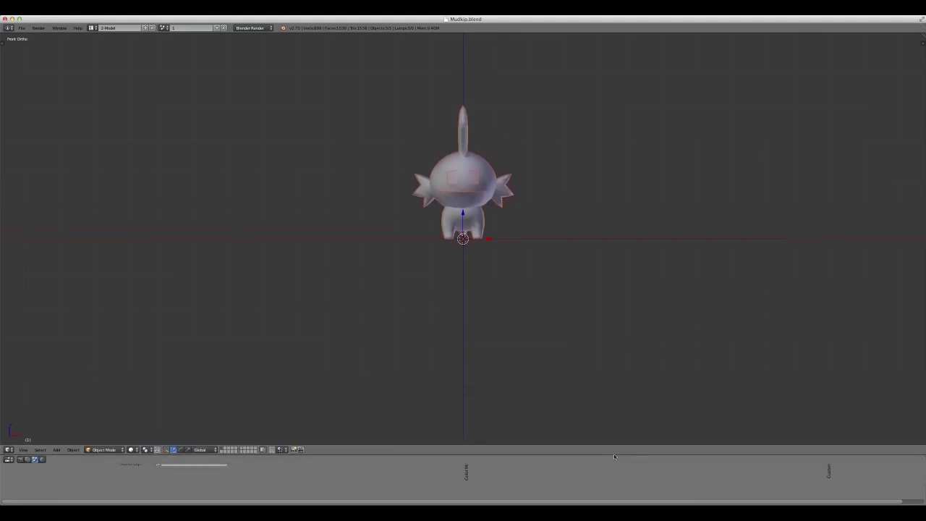
{"action": "left_click", "coordinate": [8, 460]}
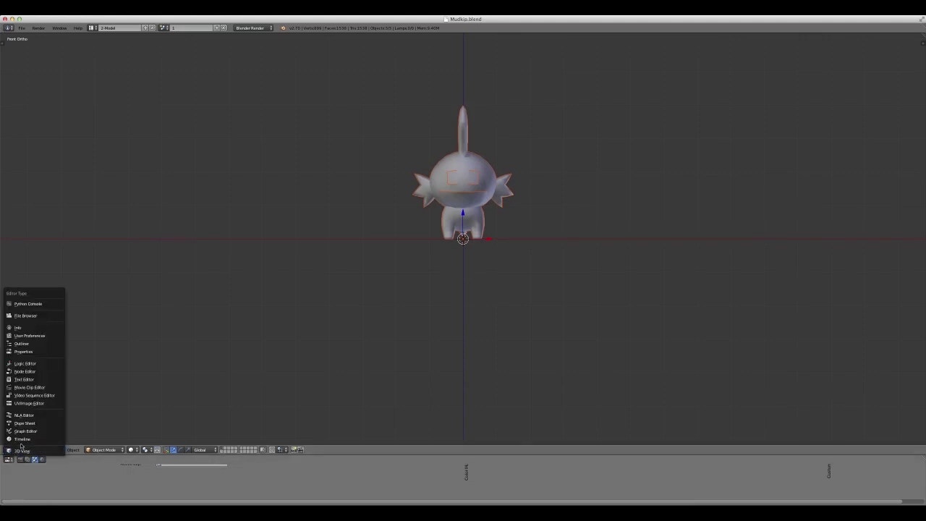
{"action": "left_click", "coordinate": [24, 440]}
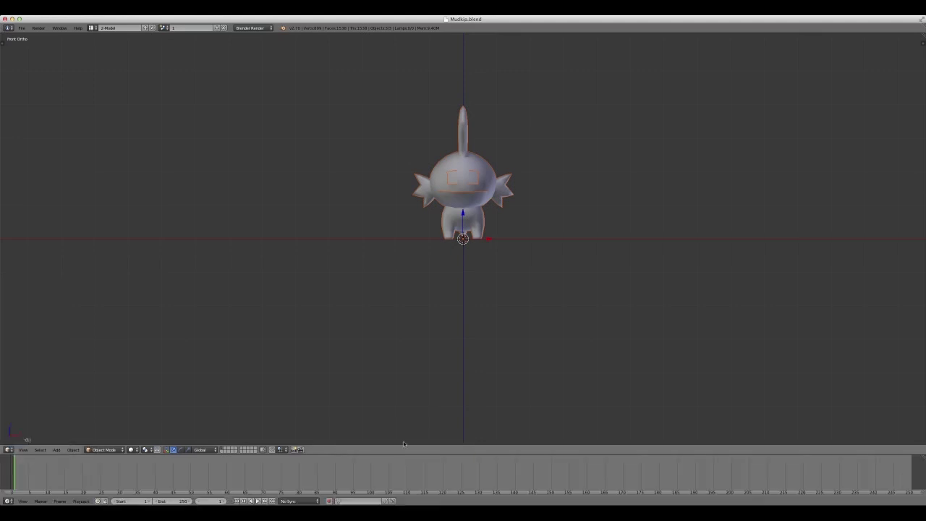
{"action": "left_click_drag", "start_coordinate": [407, 454], "coordinate": [404, 459]}
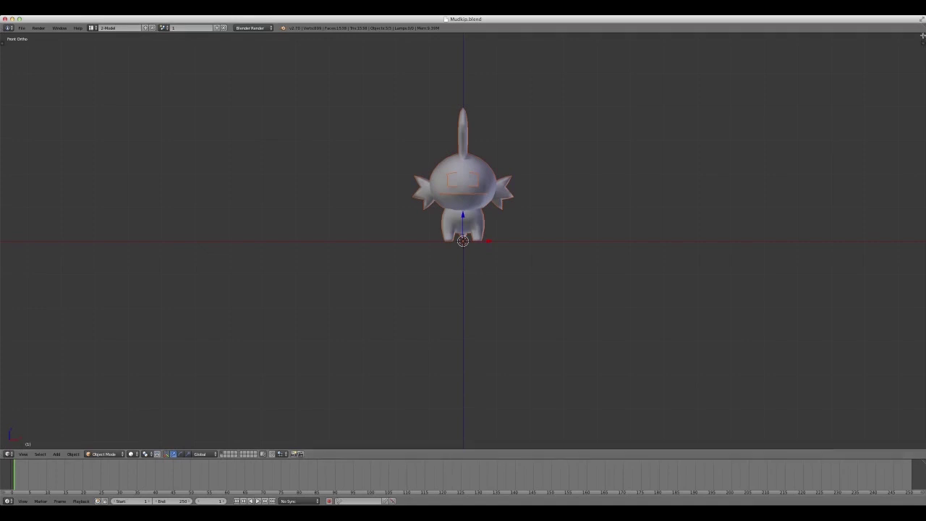
{"action": "left_click_drag", "start_coordinate": [923, 36], "coordinate": [456, 246]}
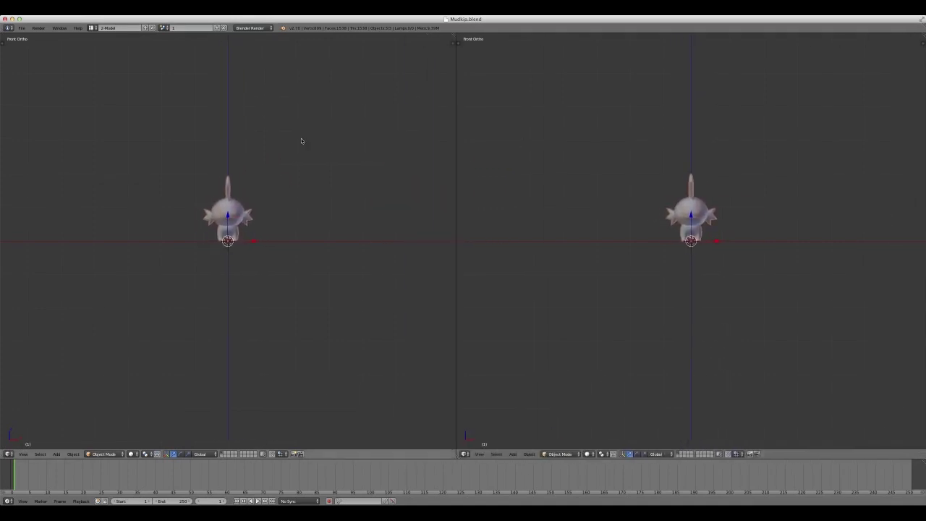
{"action": "key", "text": "a"}
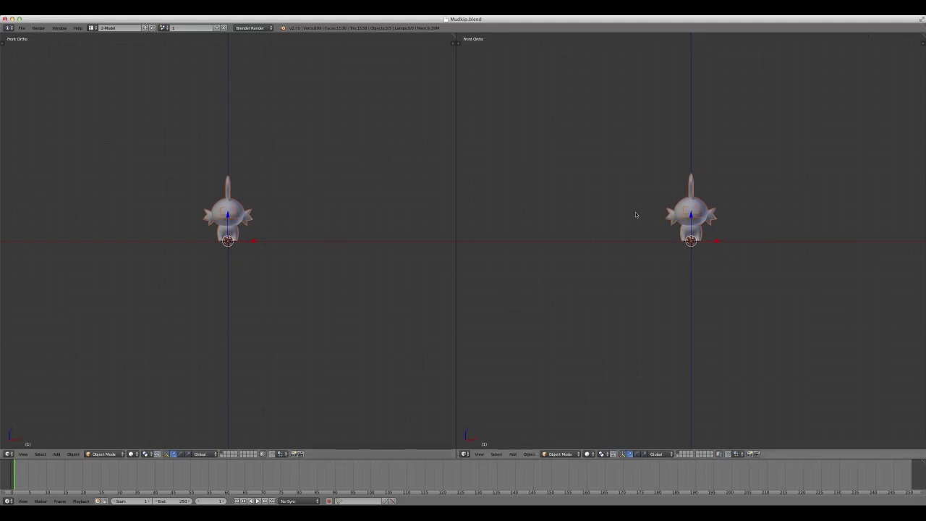
{"action": "scroll", "coordinate": [303, 198], "scroll_direction": "up", "scroll_amount": 1}
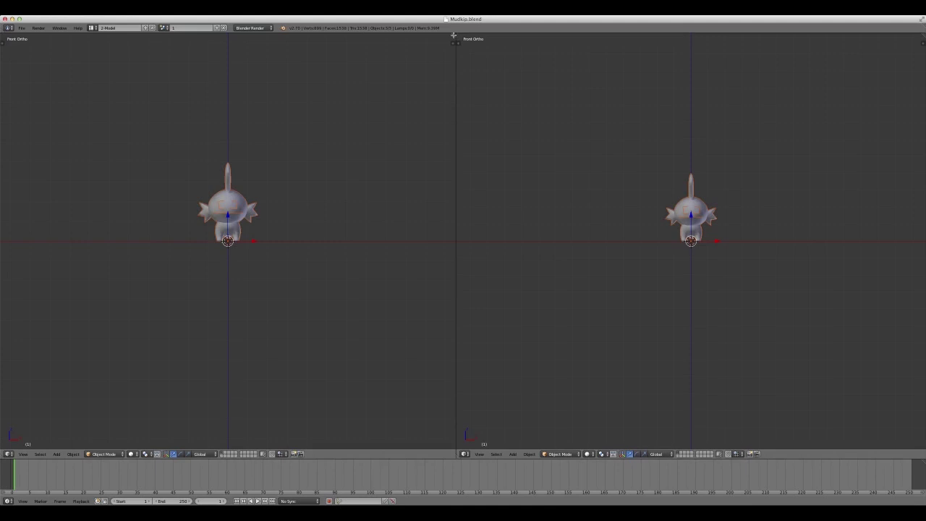
{"action": "left_click_drag", "start_coordinate": [454, 35], "coordinate": [604, 85]}
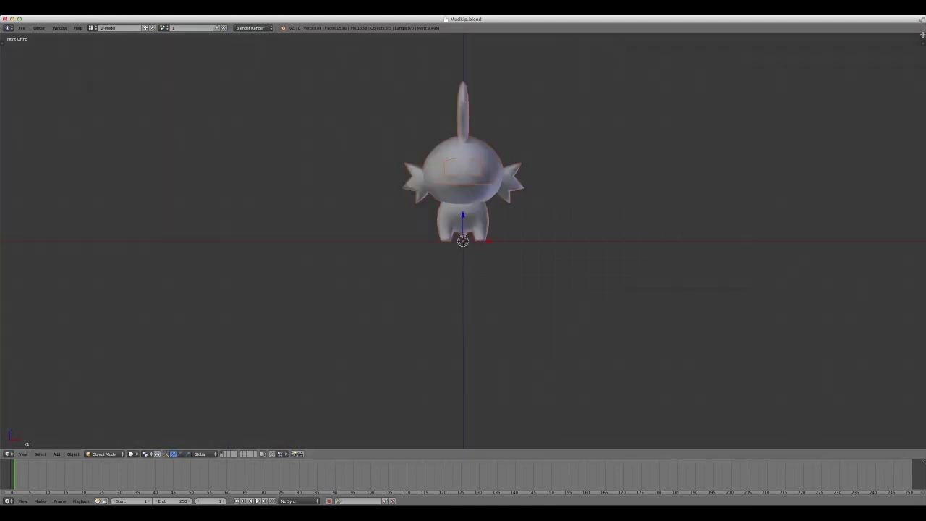
Split the 3D view into two side-by-side areas of nearly equal width.
{"action": "left_click_drag", "start_coordinate": [924, 35], "coordinate": [432, 43]}
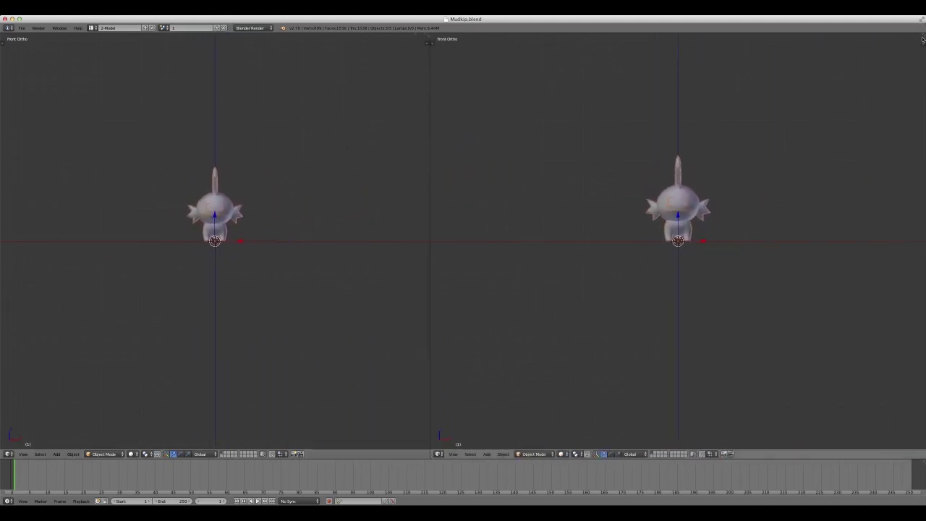
Split a narrow area off the outer edge of the second 3D view, change it into a Properties editor, and narrow it slightly.
{"action": "left_click_drag", "start_coordinate": [923, 34], "coordinate": [814, 54]}
{"action": "left_click", "coordinate": [822, 453]}
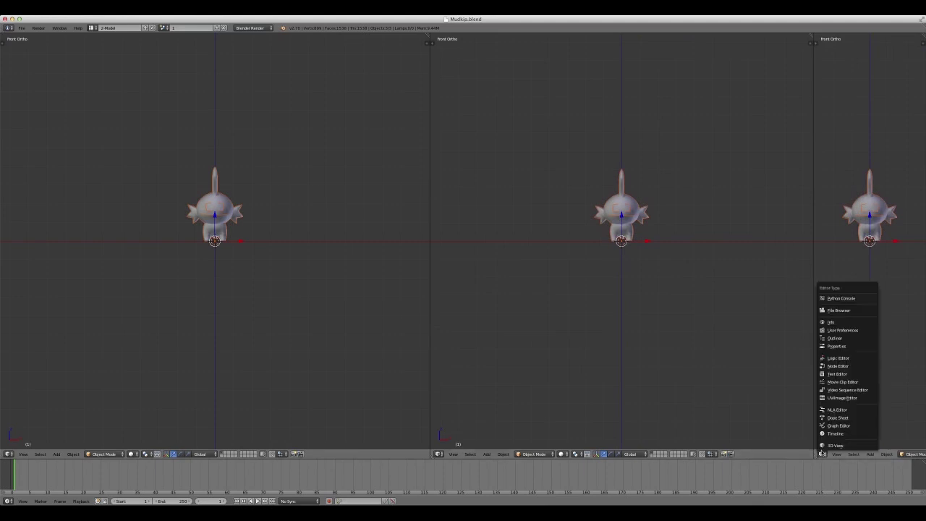
{"action": "left_click", "coordinate": [840, 346]}
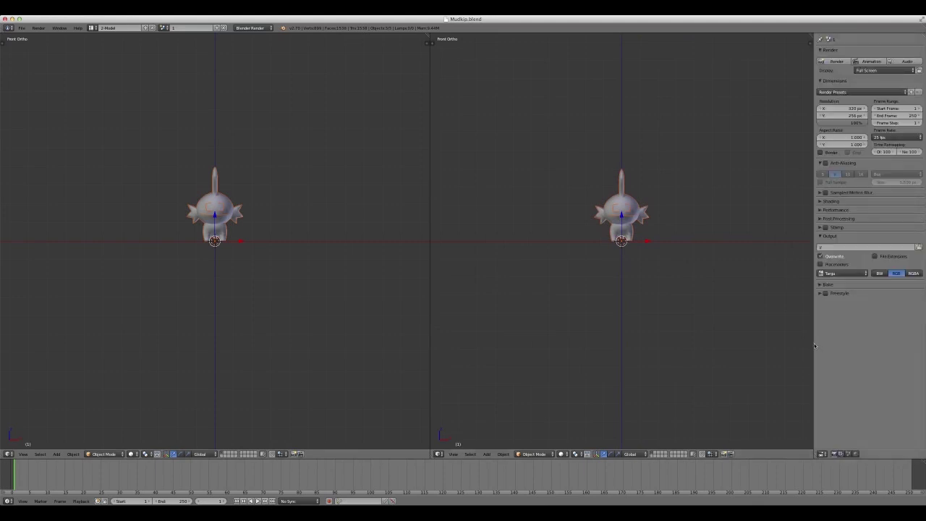
{"action": "left_click_drag", "start_coordinate": [815, 346], "coordinate": [836, 346]}
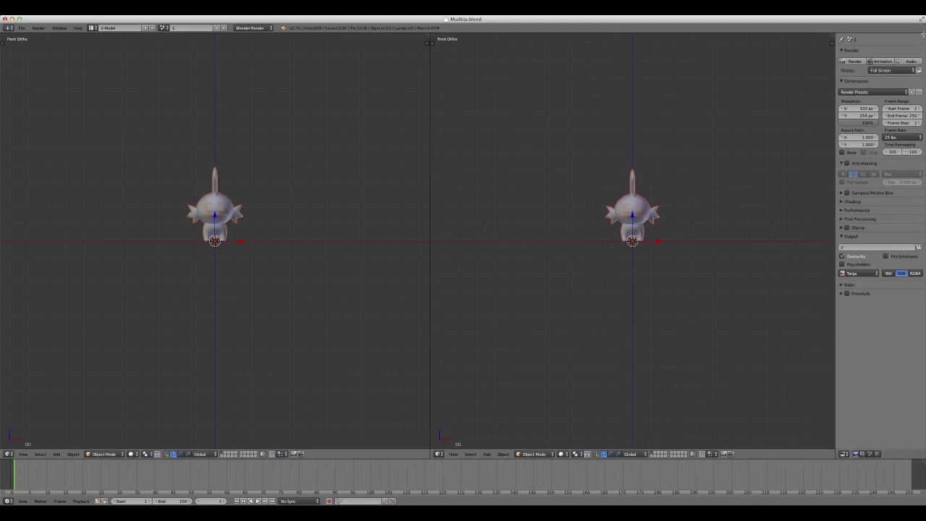
Split a short area off above the Properties editor and change it into an Outliner.
{"action": "left_click", "coordinate": [922, 34]}
{"action": "left_click_drag", "start_coordinate": [923, 38], "coordinate": [847, 81]}
{"action": "left_click", "coordinate": [845, 76]}
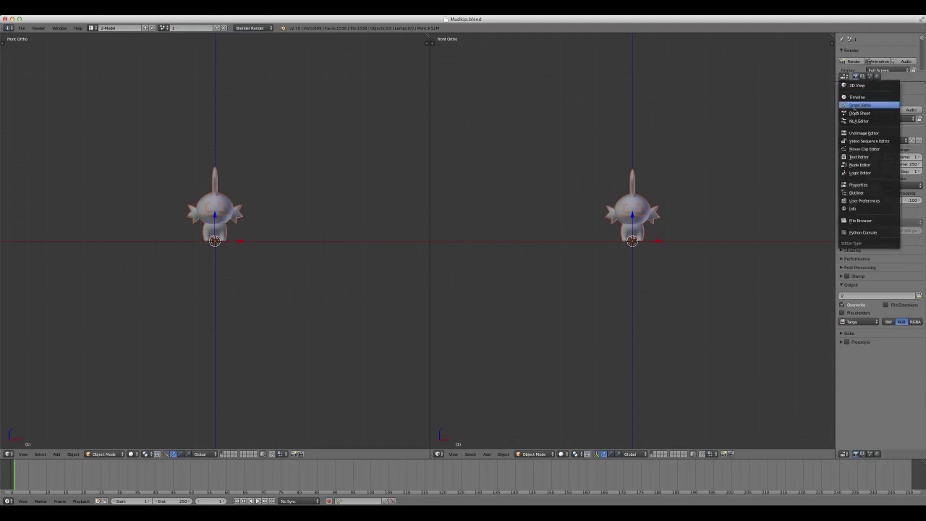
{"action": "left_click", "coordinate": [859, 192]}
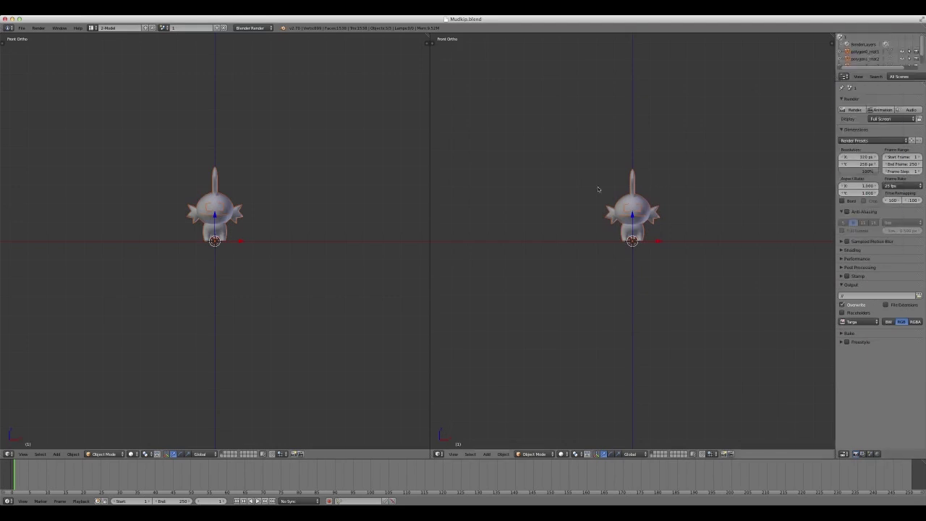
Deselect all objects and enlarge the Mudkip model in the second 3D view.
{"action": "key", "text": "a"}
{"action": "scroll", "coordinate": [594, 164], "scroll_direction": "up", "scroll_amount": 2}
{"action": "scroll", "coordinate": [664, 153], "scroll_direction": "down", "scroll_amount": 2}
{"action": "scroll", "coordinate": [876, 50], "scroll_direction": "down", "scroll_amount": 2}
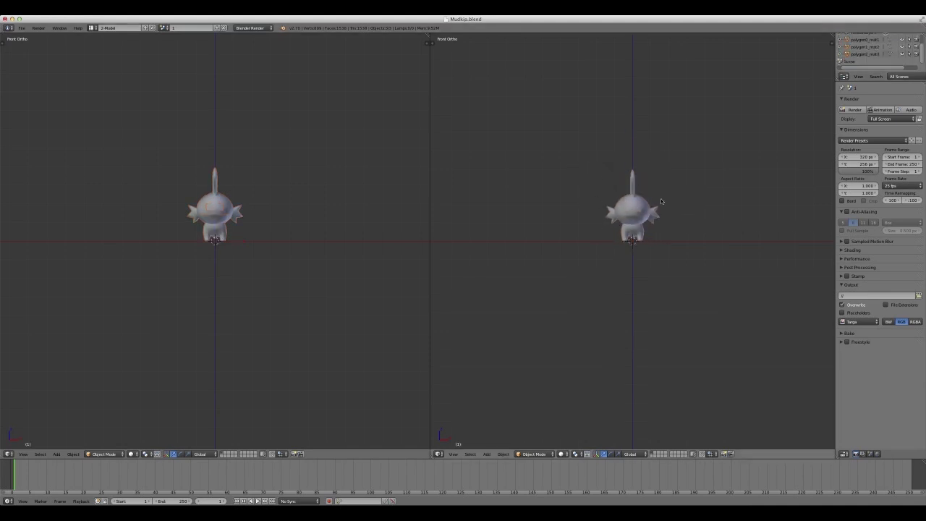
{"action": "scroll", "coordinate": [661, 201], "scroll_direction": "up", "scroll_amount": 3}
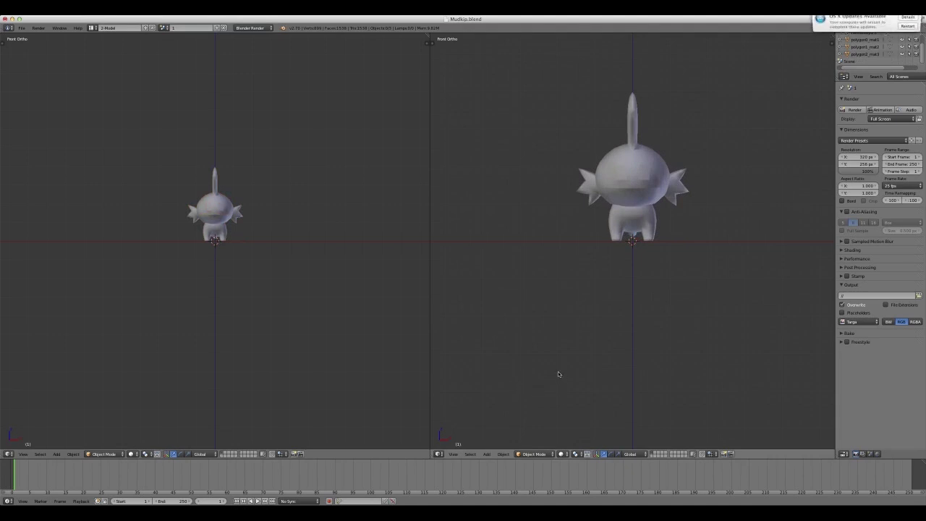
{"action": "scroll", "coordinate": [560, 357], "scroll_direction": "down", "scroll_amount": 1}
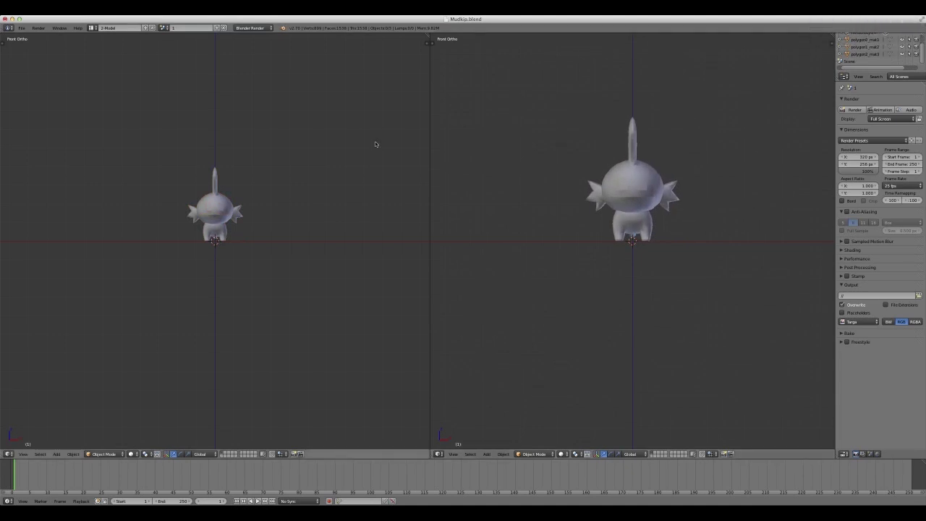
Open the User Preferences, check the Emulate Numpad option in the input settings, and close the preferences.
{"action": "left_click", "coordinate": [22, 28]}
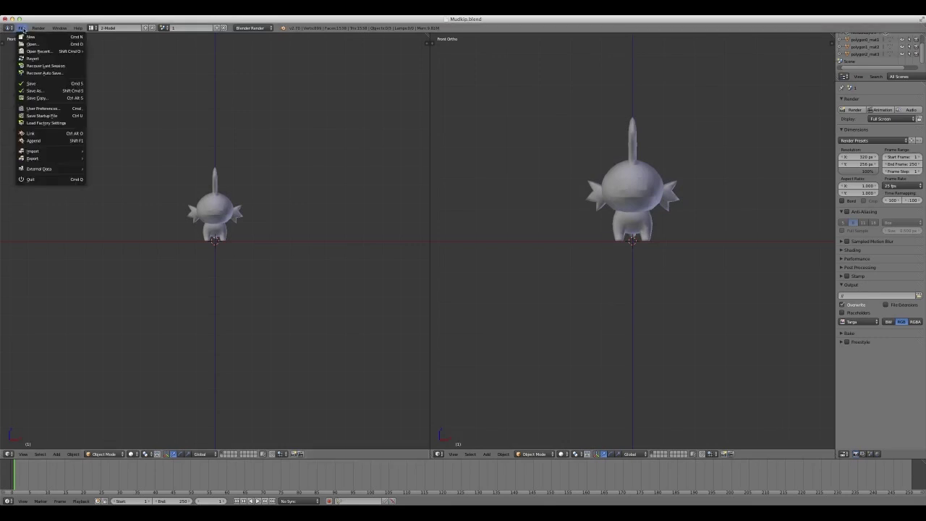
{"action": "left_click", "coordinate": [65, 109]}
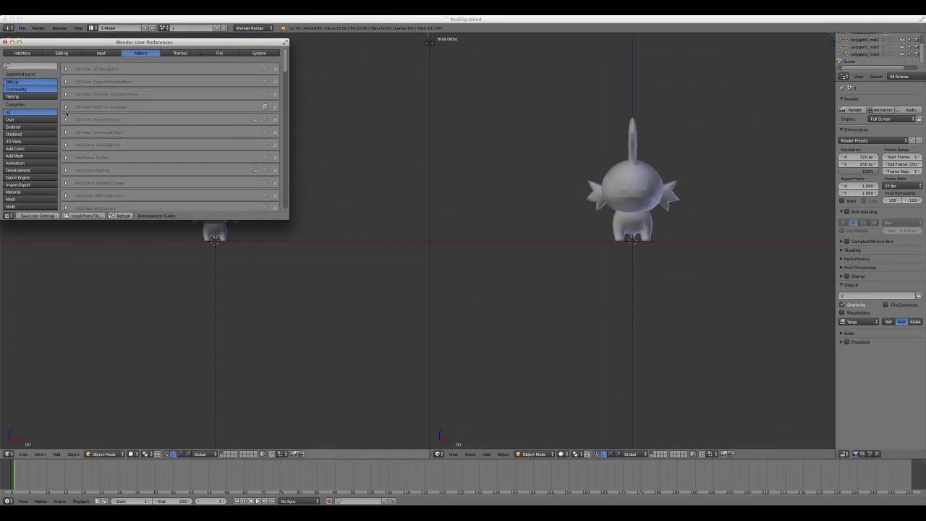
{"action": "left_click_drag", "start_coordinate": [96, 46], "coordinate": [113, 59]}
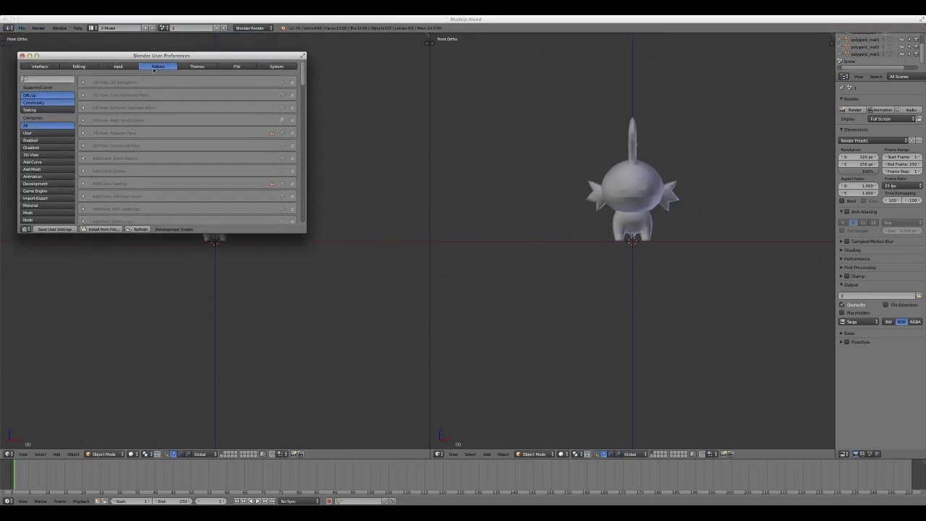
{"action": "left_click", "coordinate": [127, 67]}
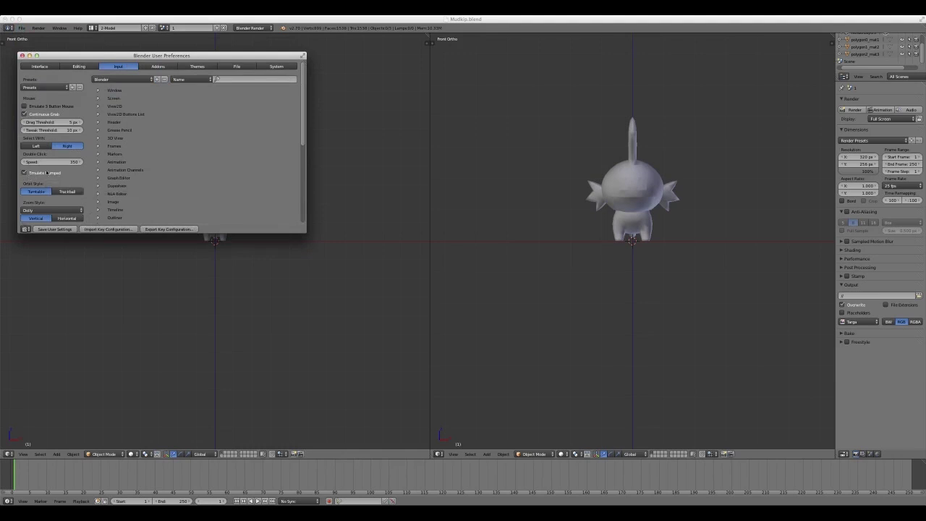
{"action": "left_click", "coordinate": [22, 55]}
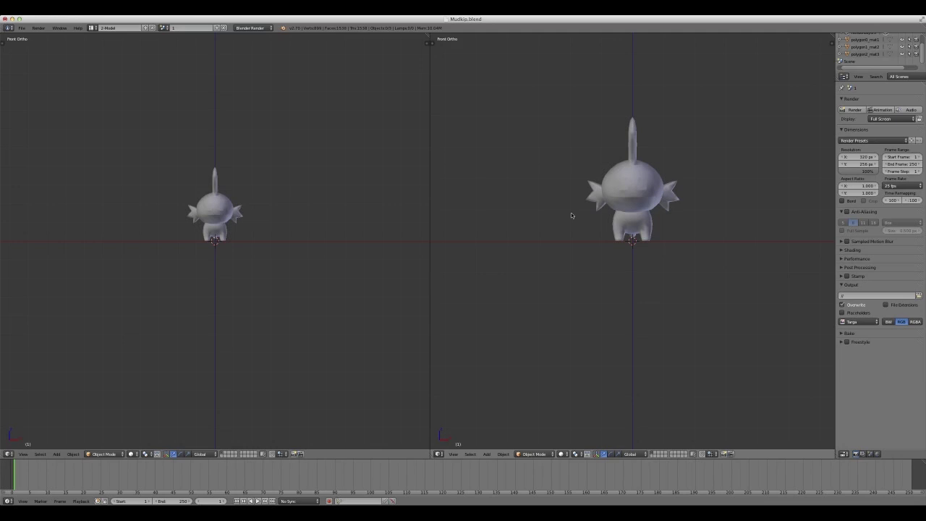
{"action": "scroll", "coordinate": [571, 215], "scroll_direction": "down", "scroll_amount": 1}
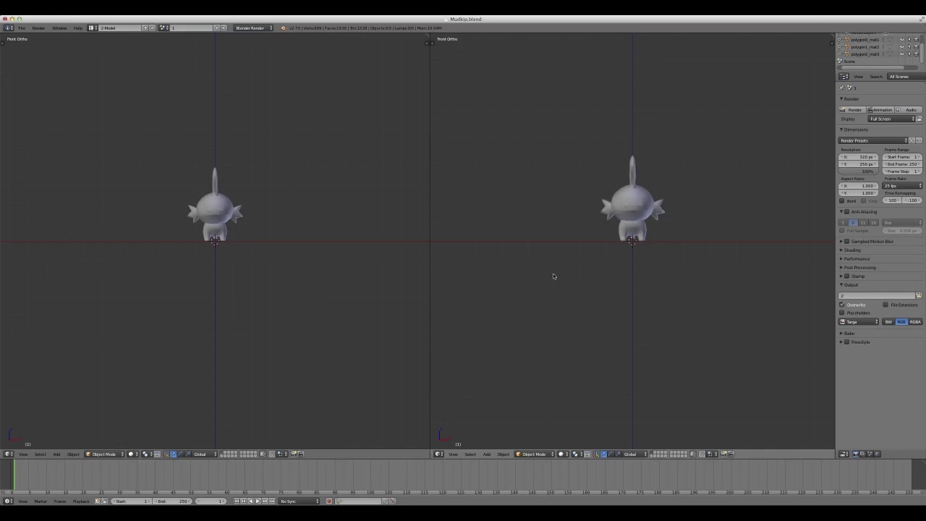
Inspect the Mudkip in front and right orthographic views in the larger 3D view, returning to the front view.
{"action": "left_click", "coordinate": [453, 454]}
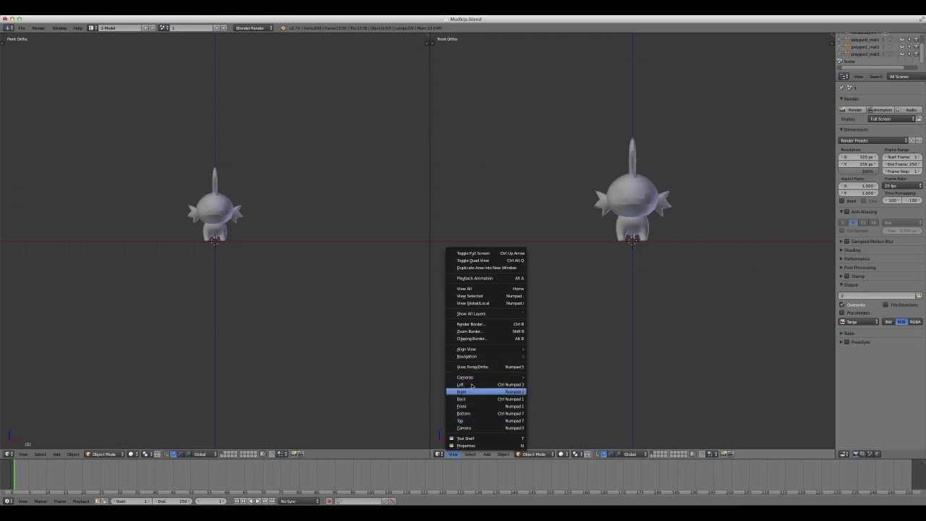
{"action": "left_click", "coordinate": [462, 406]}
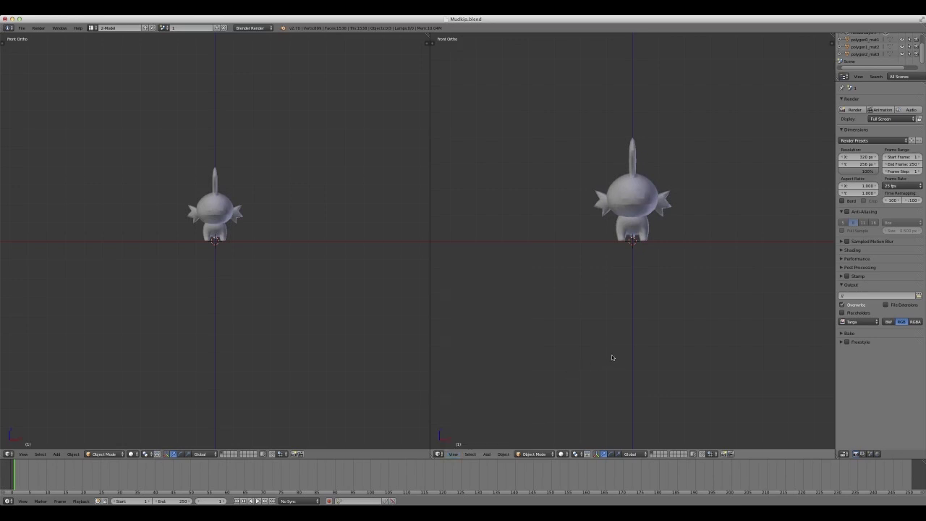
{"action": "key", "text": "KP_8"}
{"action": "key", "text": "KP_1"}
{"action": "key", "text": "KP_3"}
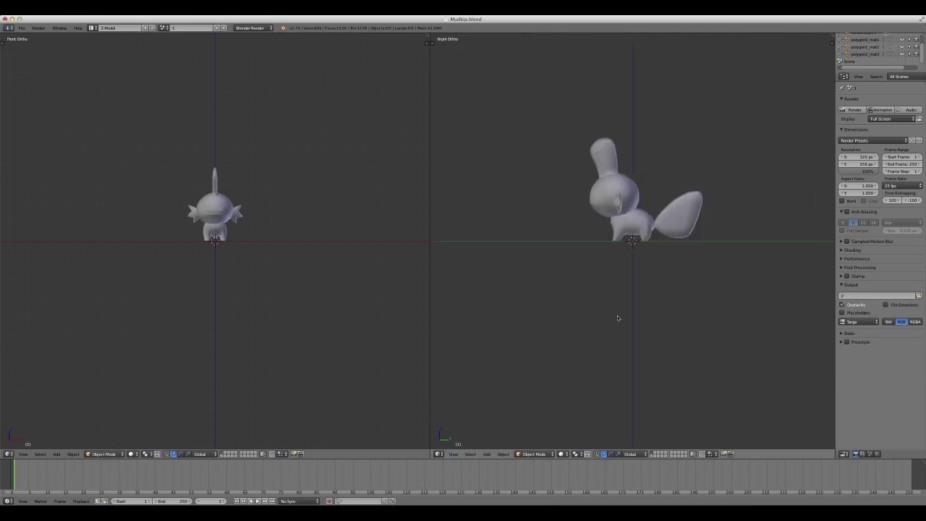
{"action": "key", "text": "KP_1"}
Zoom in on the Mudkip, orbit around it to examine its shape, and return to front orthographic view.
{"action": "scroll", "coordinate": [618, 266], "scroll_direction": "up", "scroll_amount": 4}
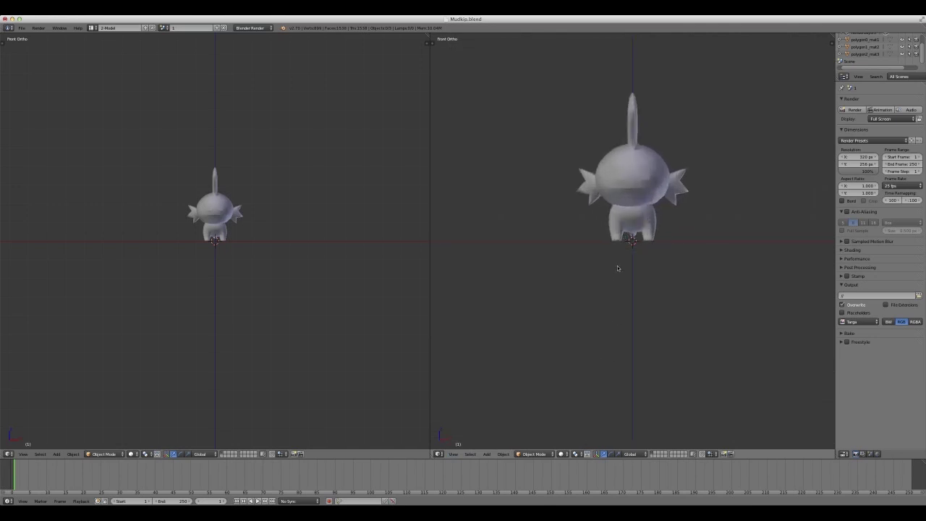
{"action": "scroll", "coordinate": [618, 268], "scroll_direction": "down", "scroll_amount": 1}
{"action": "scroll", "coordinate": [617, 268], "scroll_direction": "up", "scroll_amount": 1}
{"action": "scroll", "coordinate": [617, 268], "scroll_direction": "down", "scroll_amount": 1}
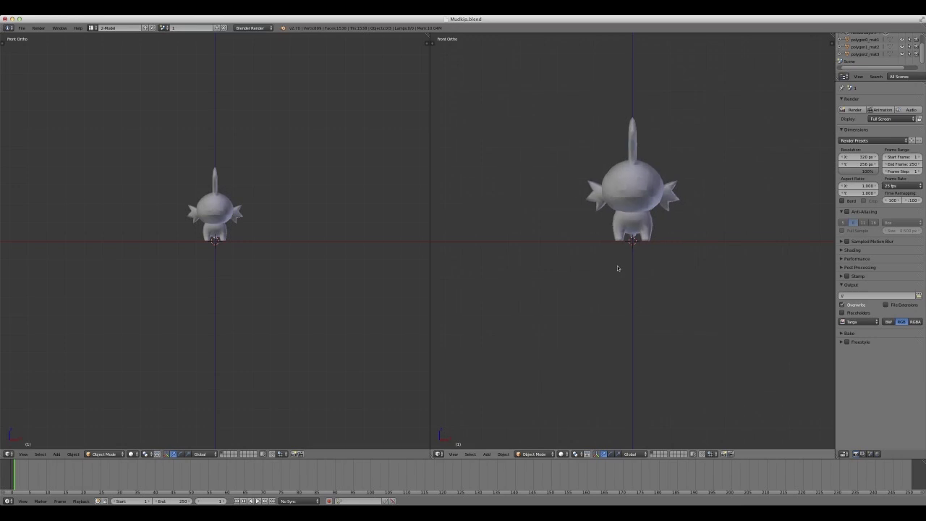
{"action": "scroll", "coordinate": [655, 238], "scroll_direction": "up", "scroll_amount": 1}
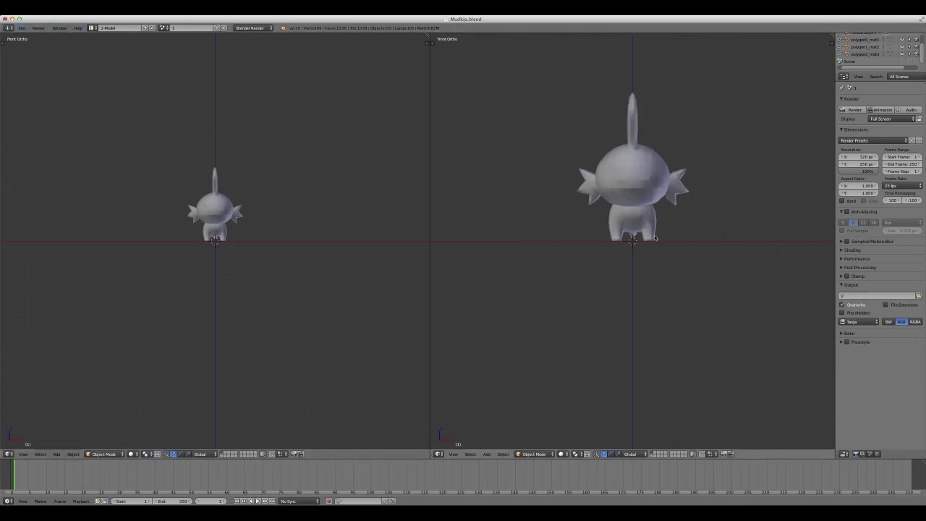
{"action": "key", "text": "KP_8"}
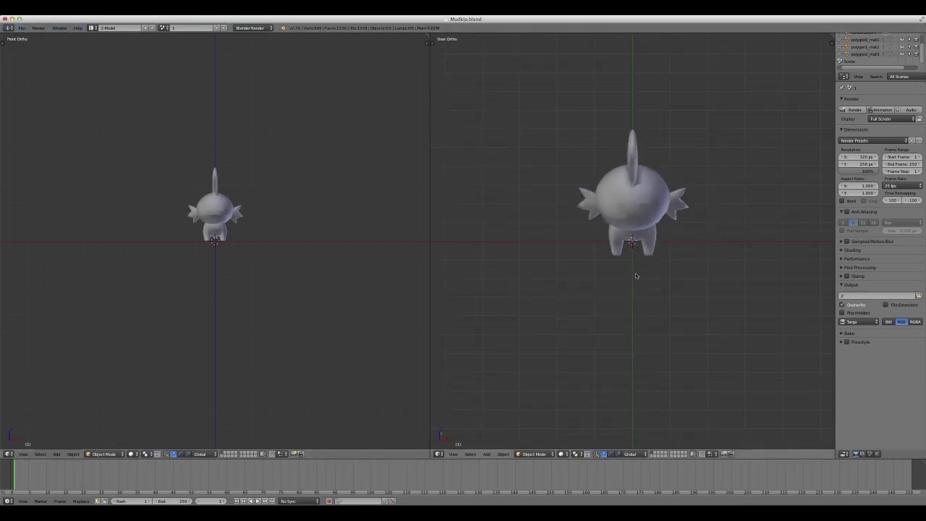
{"action": "mouse_move", "coordinate": [636, 275]}
{"action": "middle_mouse_down"}
{"action": "mouse_move", "coordinate": [645, 270]}
{"action": "mouse_move", "coordinate": [636, 265]}
{"action": "middle_mouse_up"}
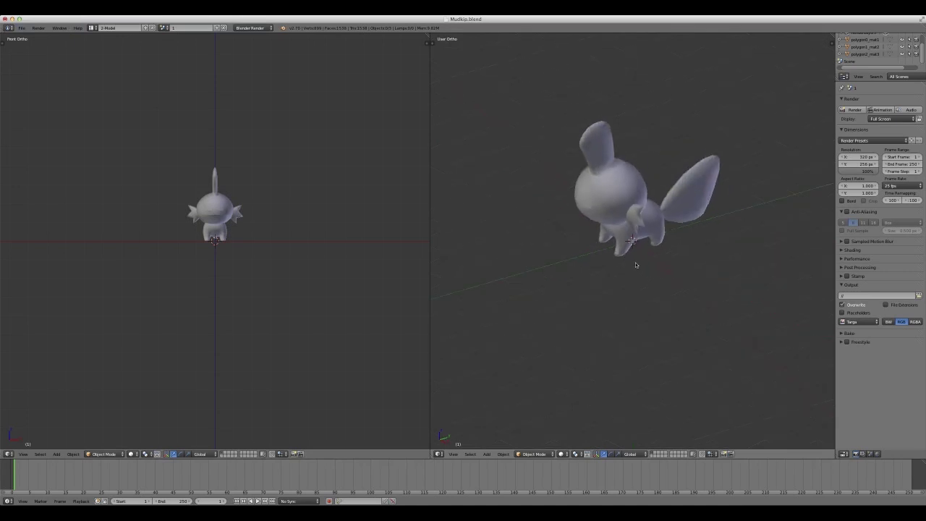
{"action": "key", "text": "KP_1"}
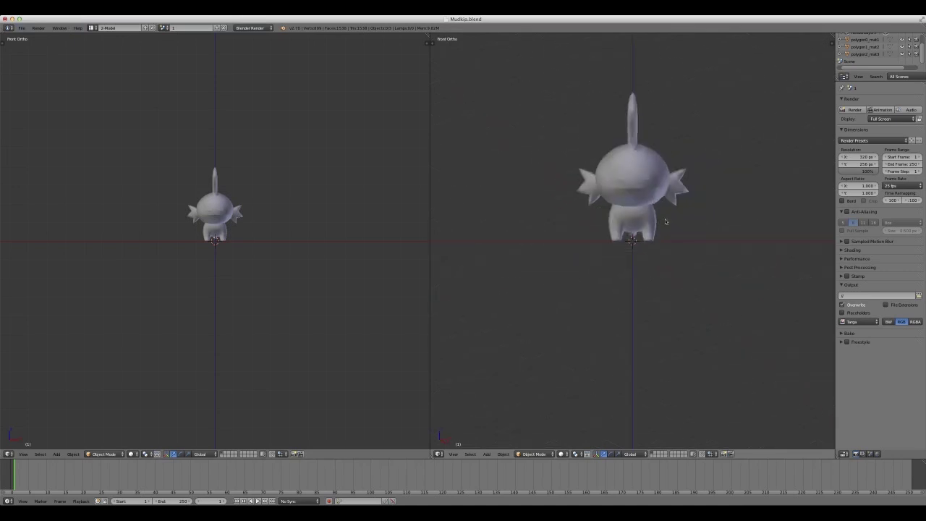
Set the larger 3D view's viewport shading to Texture and widen that view by narrowing the neighbouring 3D view.
{"action": "left_click", "coordinate": [565, 454]}
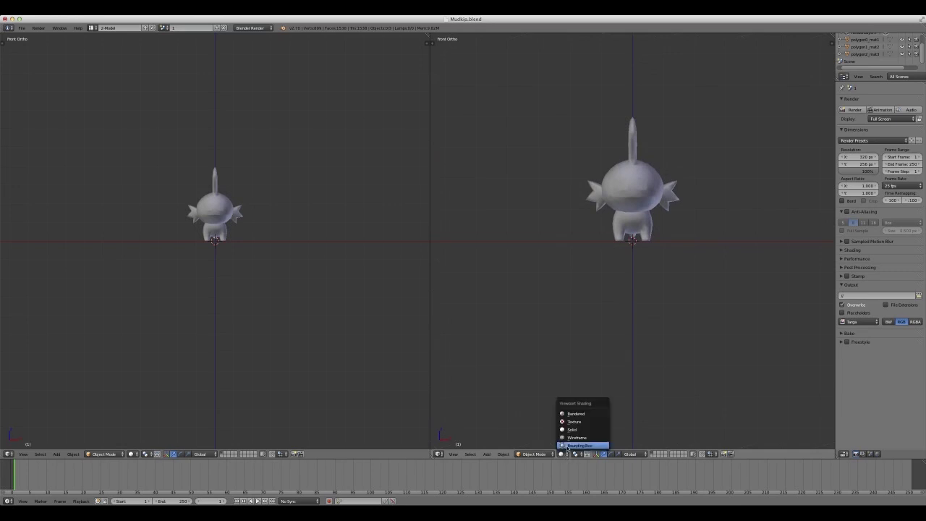
{"action": "left_click", "coordinate": [574, 421]}
{"action": "scroll", "coordinate": [677, 196], "scroll_direction": "up", "scroll_amount": 2}
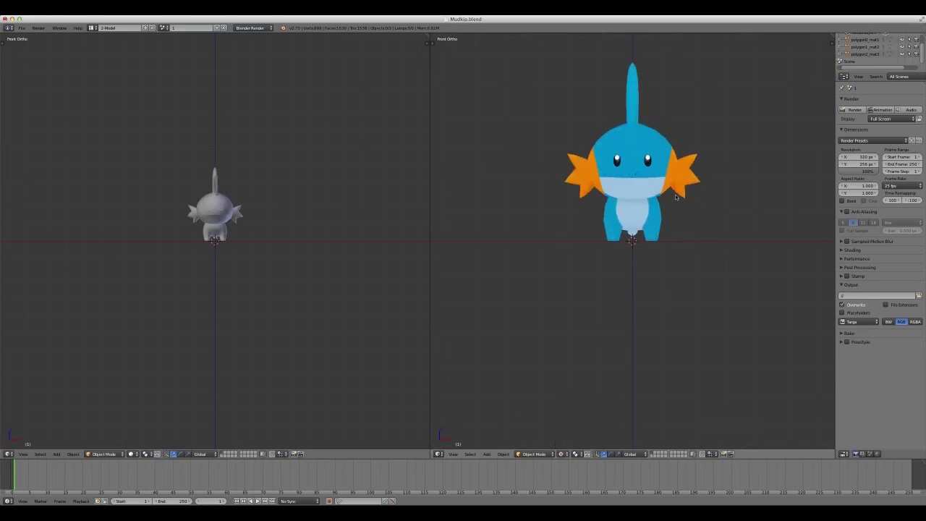
{"action": "scroll", "coordinate": [676, 197], "scroll_direction": "down", "scroll_amount": 1}
{"action": "scroll", "coordinate": [677, 197], "scroll_direction": "up", "scroll_amount": 1}
{"action": "left_click_drag", "start_coordinate": [431, 200], "coordinate": [362, 201]}
{"action": "scroll", "coordinate": [621, 199], "scroll_direction": "down", "scroll_amount": 1}
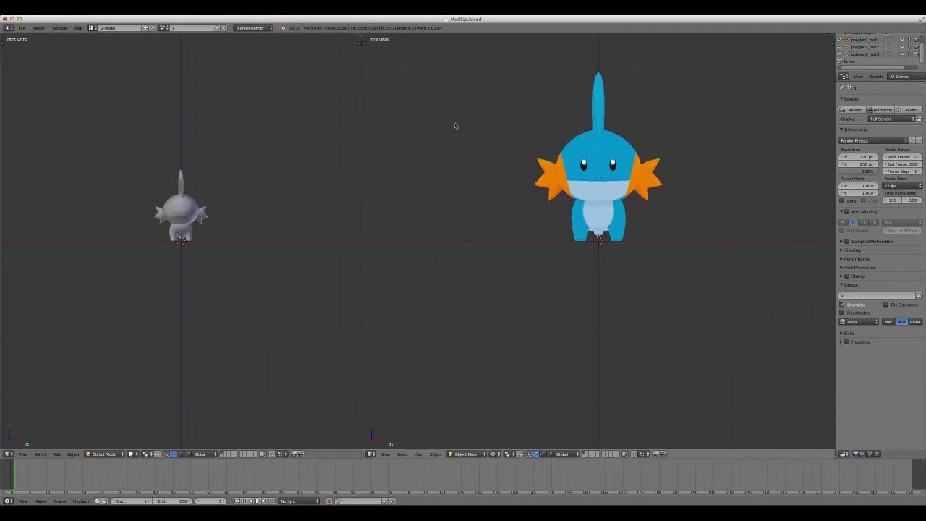
Try moving the body mesh away from the separate eye and mouth pieces, cancel the move, and deselect everything.
{"action": "right_click", "coordinate": [602, 139]}
{"action": "key", "text": "g"}
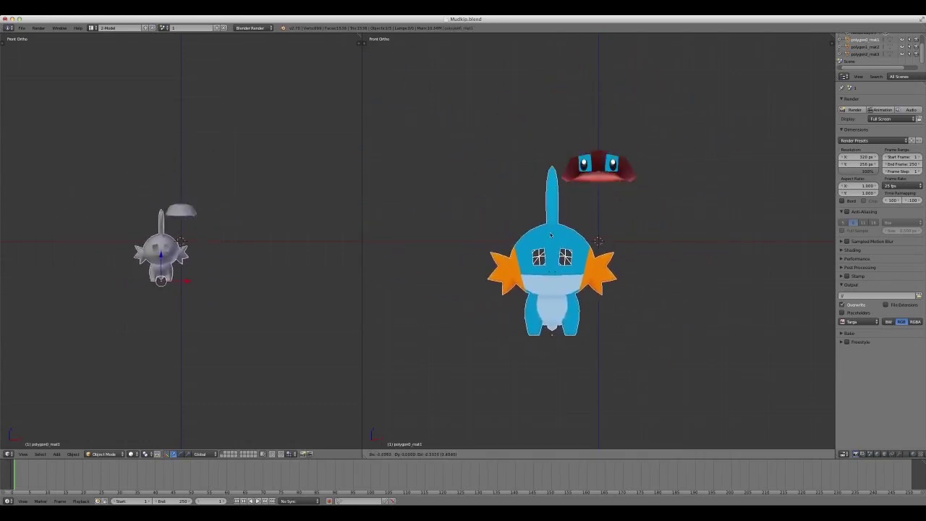
{"action": "right_click", "coordinate": [592, 291]}
{"action": "scroll", "coordinate": [559, 275], "scroll_direction": "down", "scroll_amount": 1}
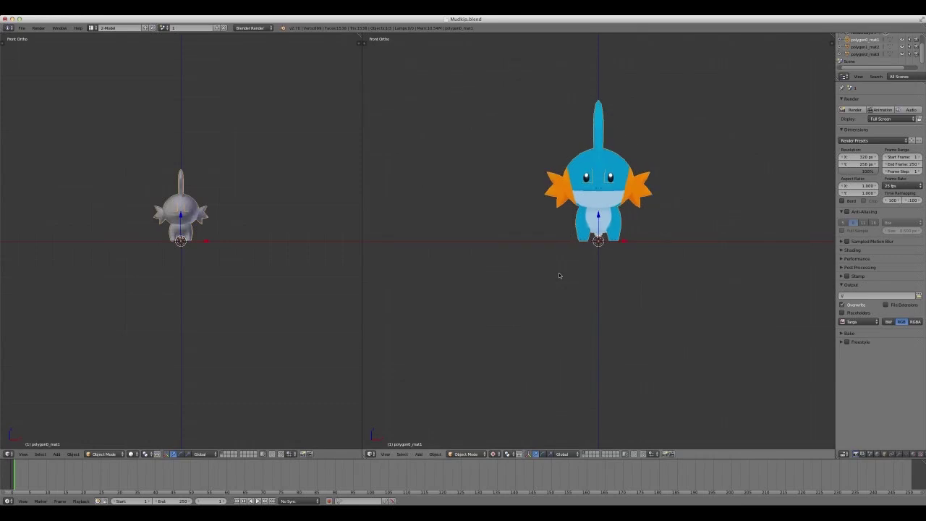
{"action": "key", "text": "a"}
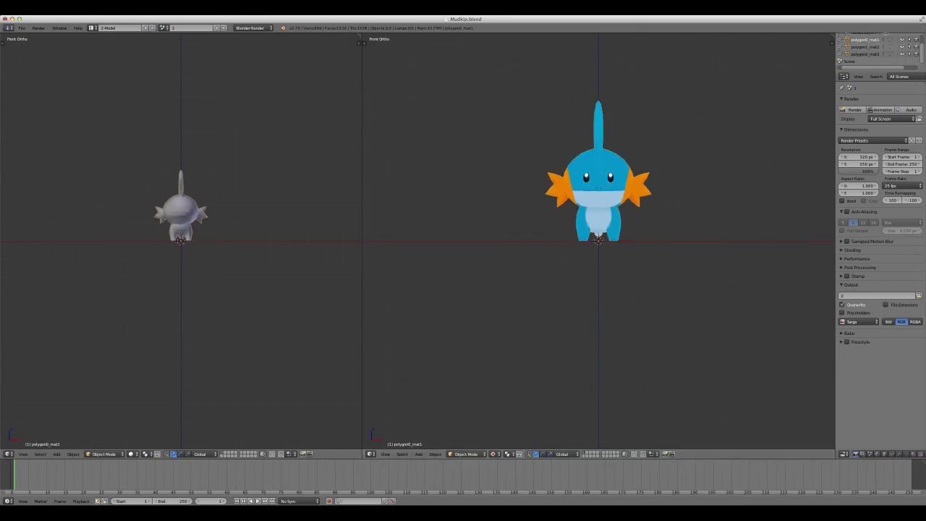
Split the narrower 3D view into two stacked areas, enlarge the upper one, and change it into a UV/Image Editor.
{"action": "left_click_drag", "start_coordinate": [359, 38], "coordinate": [359, 155]}
{"action": "left_click_drag", "start_coordinate": [185, 155], "coordinate": [186, 267]}
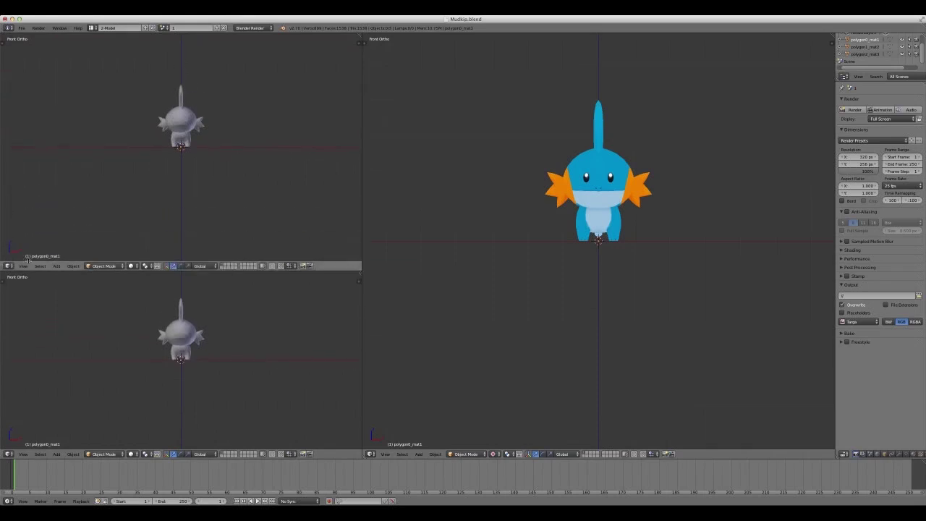
{"action": "left_click", "coordinate": [9, 266]}
{"action": "left_click", "coordinate": [9, 266]}
{"action": "left_click", "coordinate": [9, 265]}
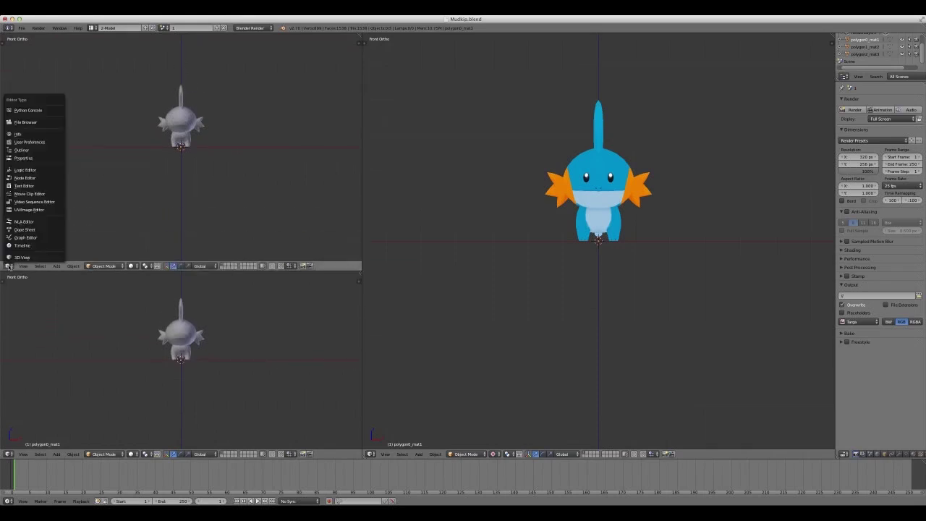
{"action": "left_click", "coordinate": [26, 210]}
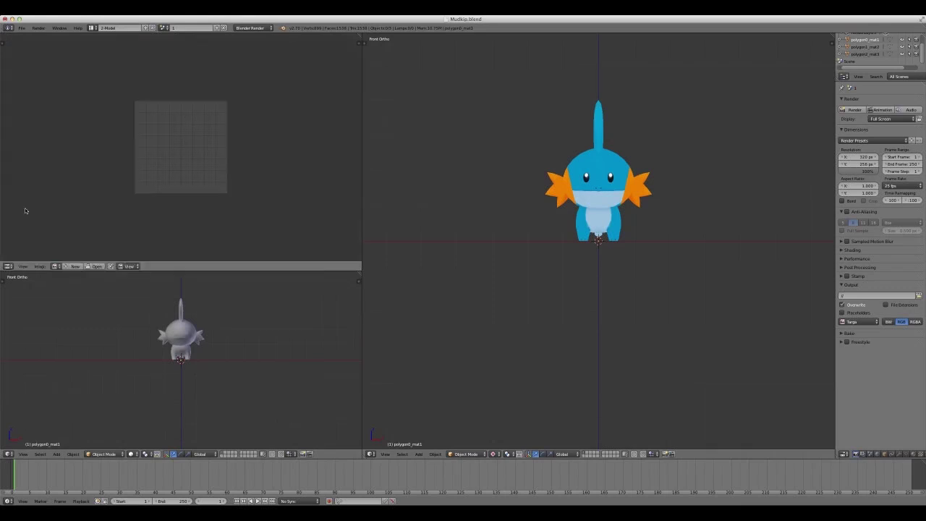
{"action": "scroll", "coordinate": [210, 118], "scroll_direction": "up", "scroll_amount": 3}
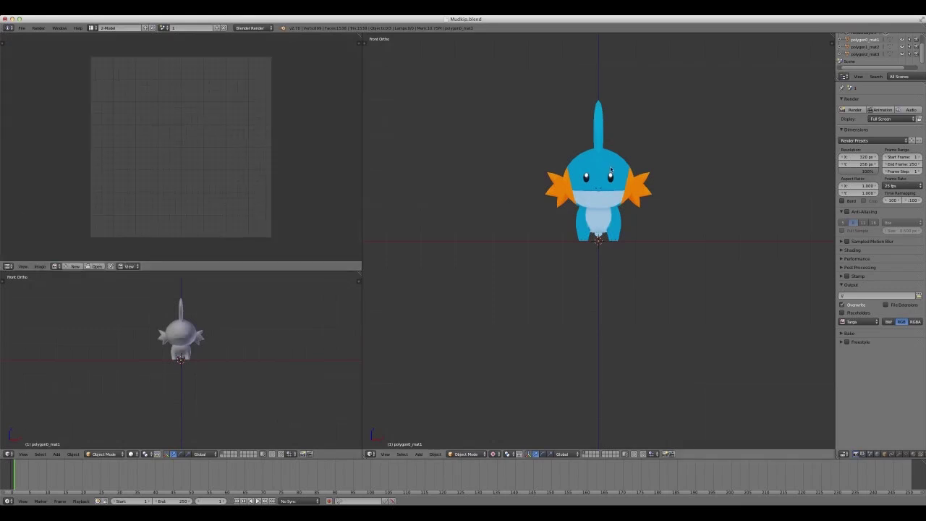
Select the Mudkip's body mesh and enter Edit Mode to show its UV layout over the texture.
{"action": "right_click", "coordinate": [587, 177]}
{"action": "right_click", "coordinate": [610, 177]}
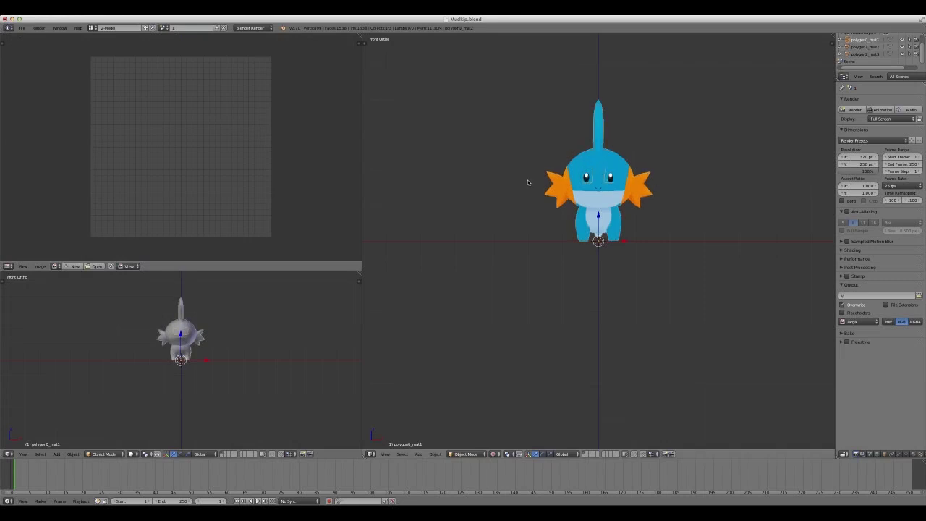
{"action": "scroll", "coordinate": [526, 180], "scroll_direction": "up", "scroll_amount": 1}
{"action": "key", "text": "Tab"}
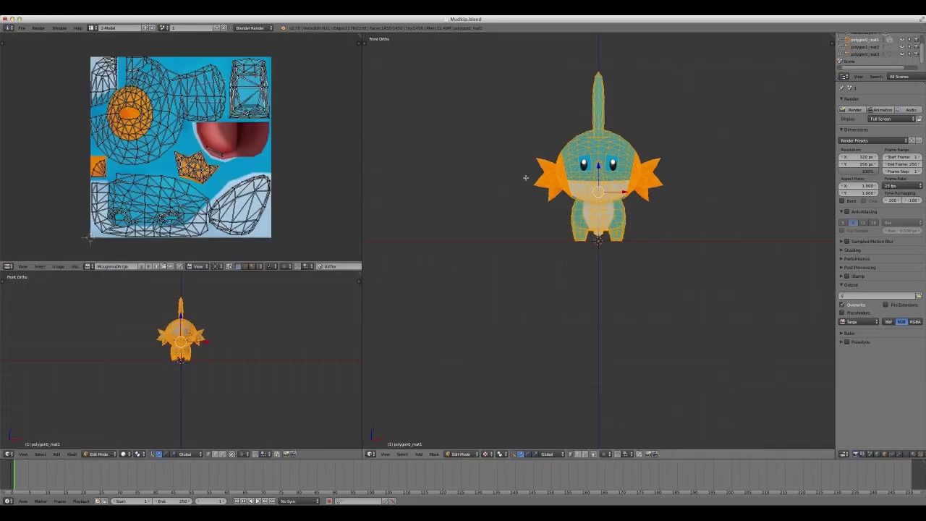
Switch the body mesh to Object Mode and back to Edit Mode, and examine how its UV layout maps onto the texture.
{"action": "key", "text": "Tab"}
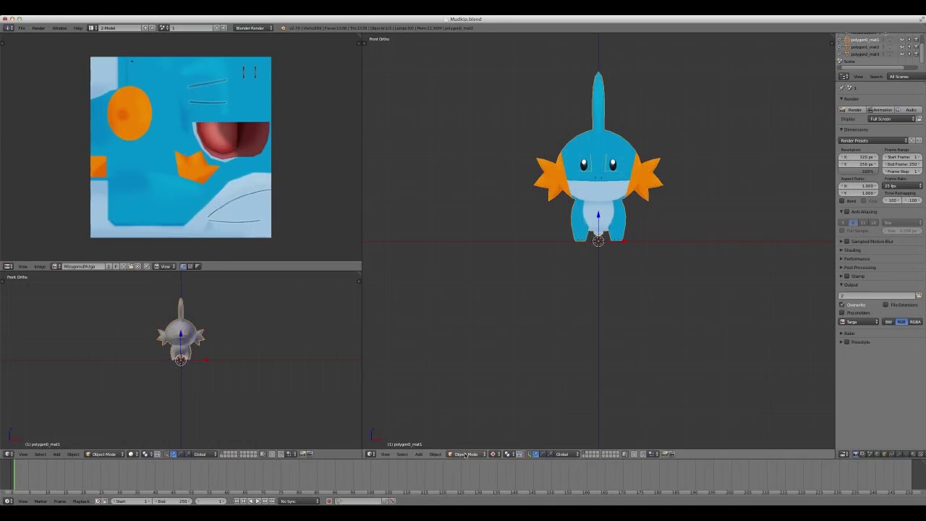
{"action": "left_click", "coordinate": [464, 453]}
{"action": "left_click", "coordinate": [467, 438]}
{"action": "scroll", "coordinate": [515, 209], "scroll_direction": "down", "scroll_amount": 1}
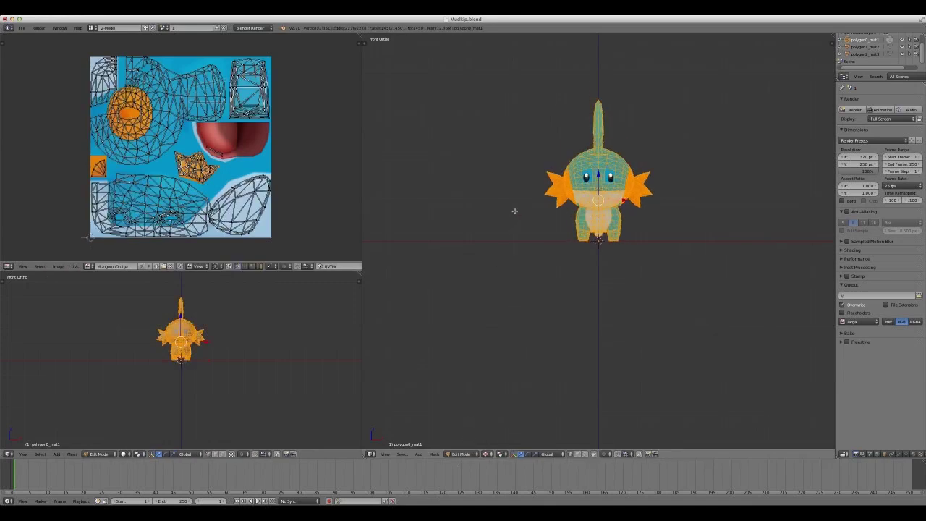
{"action": "scroll", "coordinate": [622, 255], "scroll_direction": "up", "scroll_amount": 2}
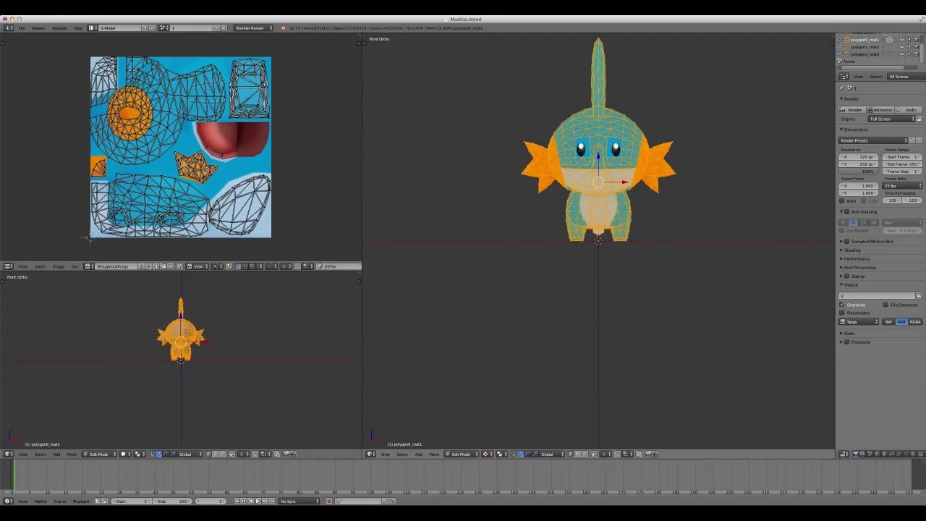
{"action": "scroll", "coordinate": [534, 196], "scroll_direction": "down", "scroll_amount": 1}
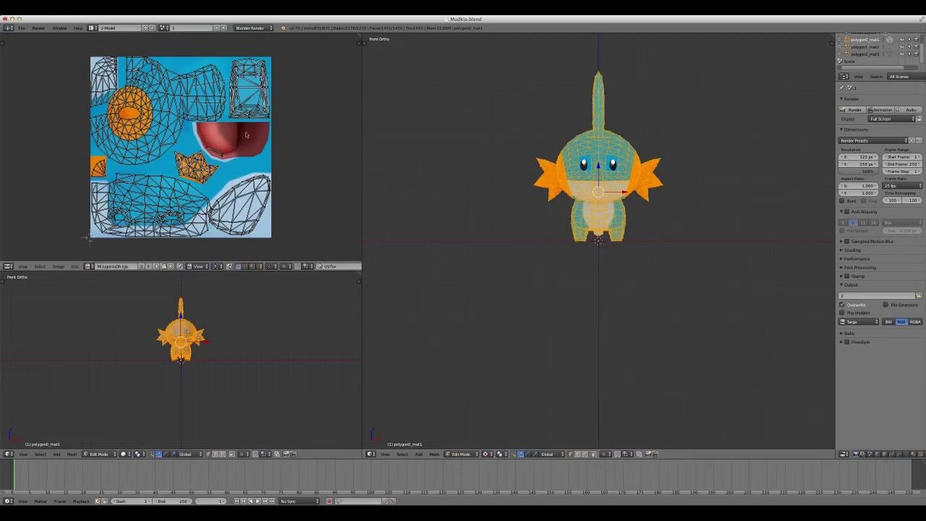
{"action": "scroll", "coordinate": [157, 125], "scroll_direction": "up", "scroll_amount": 1}
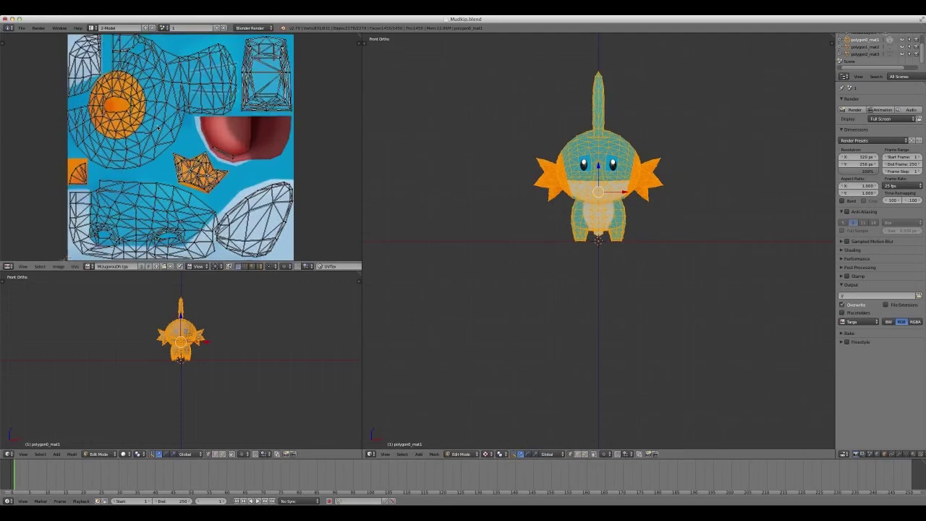
{"action": "scroll", "coordinate": [158, 121], "scroll_direction": "down", "scroll_amount": 2}
{"action": "scroll", "coordinate": [158, 116], "scroll_direction": "up", "scroll_amount": 2}
{"action": "scroll", "coordinate": [159, 116], "scroll_direction": "down", "scroll_amount": 1}
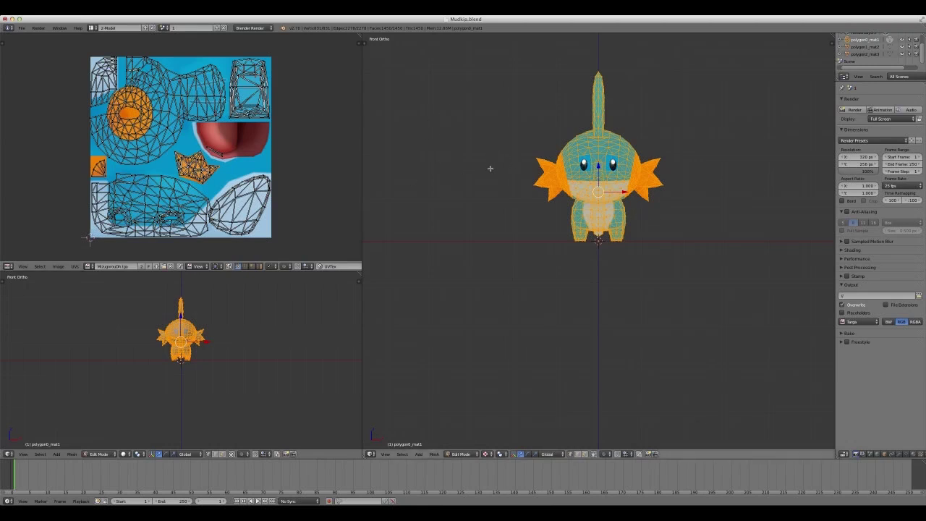
{"action": "scroll", "coordinate": [492, 168], "scroll_direction": "up", "scroll_amount": 1}
{"action": "scroll", "coordinate": [493, 168], "scroll_direction": "down", "scroll_amount": 1}
Try moving the body mesh's whole UV layout down across the texture, restore it, and return to Object Mode.
{"action": "key", "text": "a"}
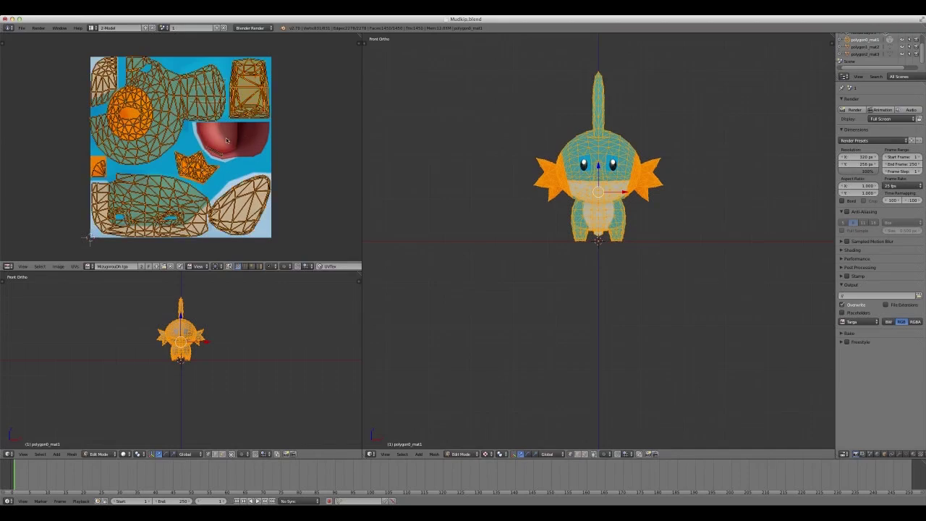
{"action": "key", "text": "g"}
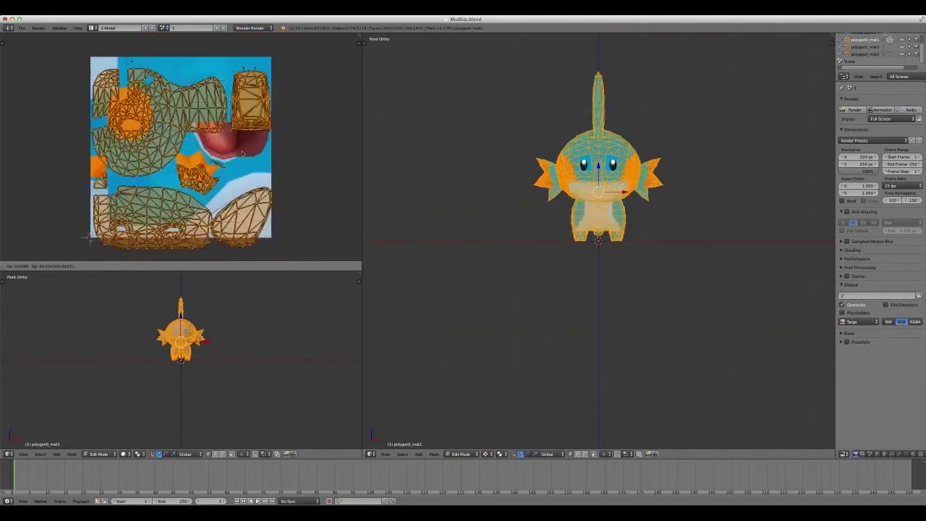
{"action": "left_click", "coordinate": [246, 219]}
{"action": "scroll", "coordinate": [521, 185], "scroll_direction": "up", "scroll_amount": 1}
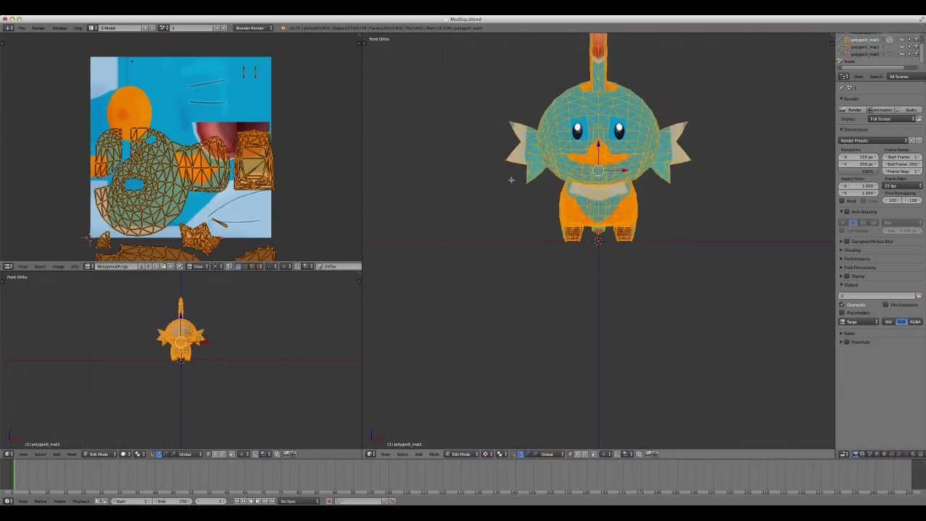
{"action": "key", "text": "a"}
{"action": "scroll", "coordinate": [511, 180], "scroll_direction": "down", "scroll_amount": 1}
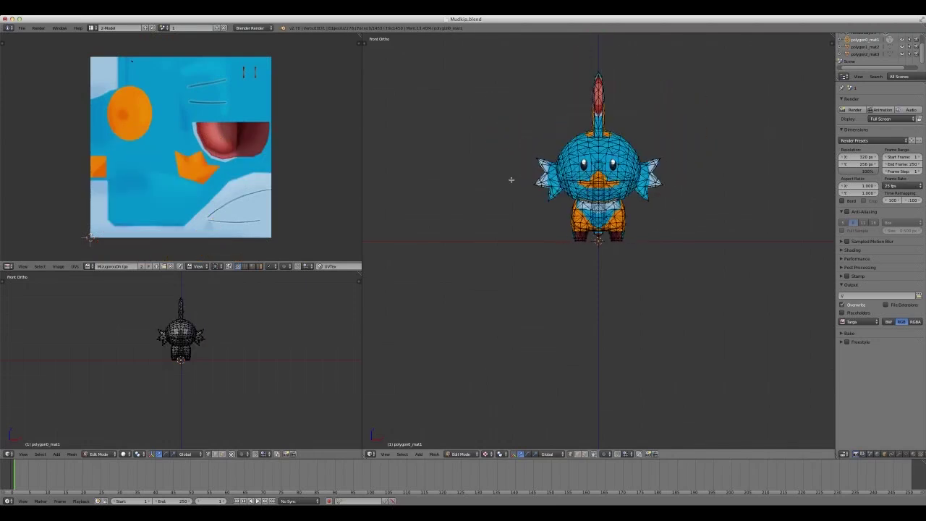
{"action": "key", "text": "Tab"}
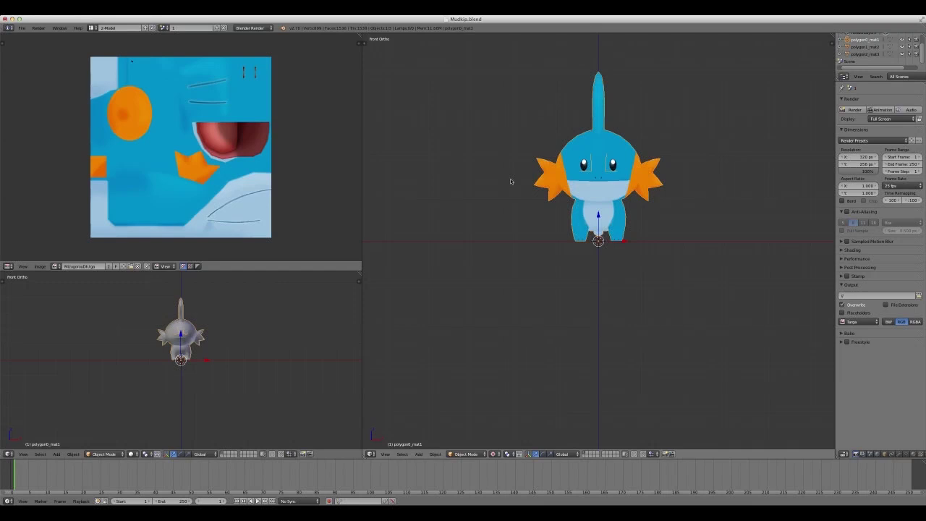
Select the Mudkip's eye mesh and enter Edit Mode to show its UVs over the eye expression texture.
{"action": "scroll", "coordinate": [511, 180], "scroll_direction": "up", "scroll_amount": 1}
{"action": "scroll", "coordinate": [511, 180], "scroll_direction": "down", "scroll_amount": 1}
{"action": "right_click", "coordinate": [584, 165]}
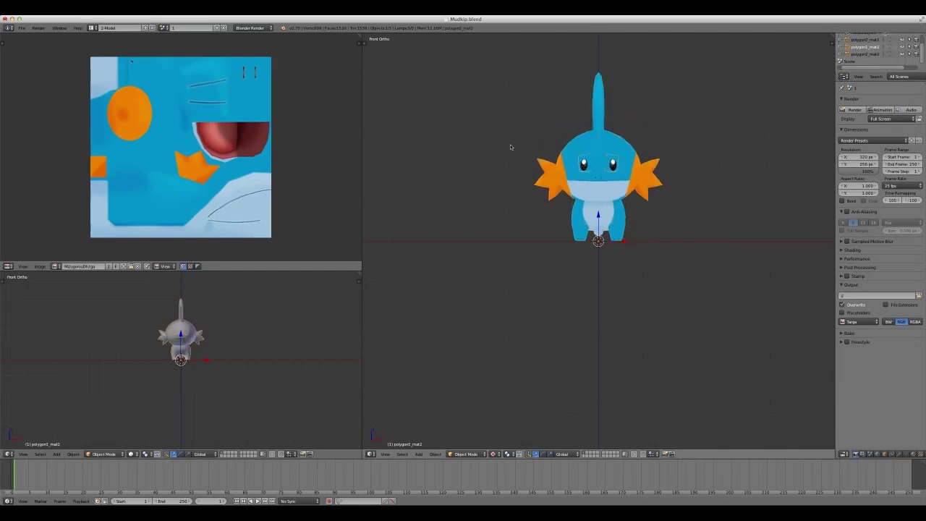
{"action": "scroll", "coordinate": [511, 147], "scroll_direction": "down", "scroll_amount": 1}
{"action": "scroll", "coordinate": [510, 147], "scroll_direction": "up", "scroll_amount": 1}
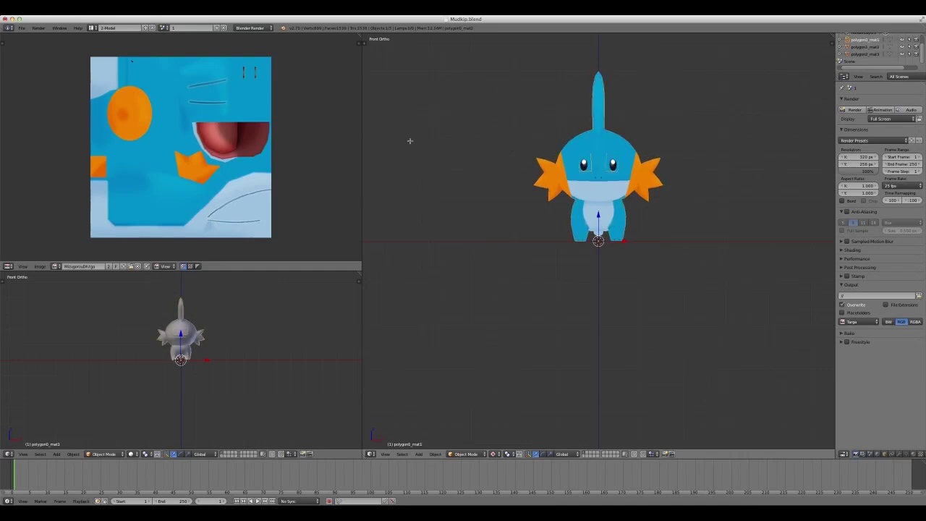
{"action": "key", "text": "a"}
{"action": "right_click", "coordinate": [563, 157]}
{"action": "right_click", "coordinate": [583, 165]}
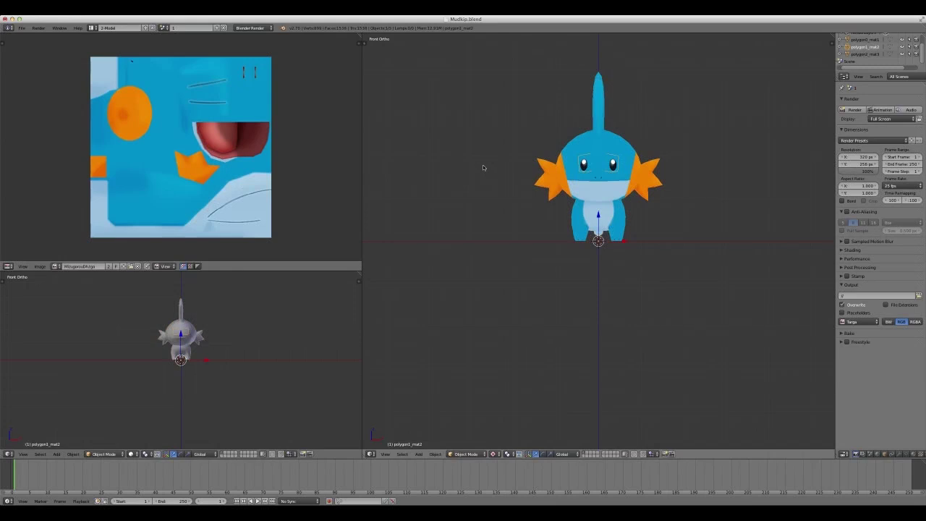
{"action": "key", "text": "ctrl+z"}
{"action": "key", "text": "Tab"}
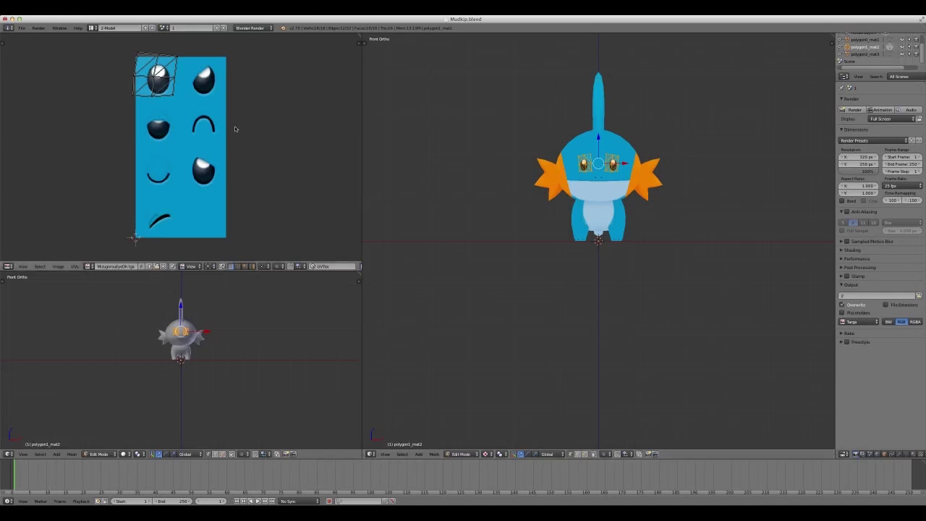
Try moving all the eye UVs onto the lowest eye expression, cancel the move, and return to Object Mode.
{"action": "key", "text": "a"}
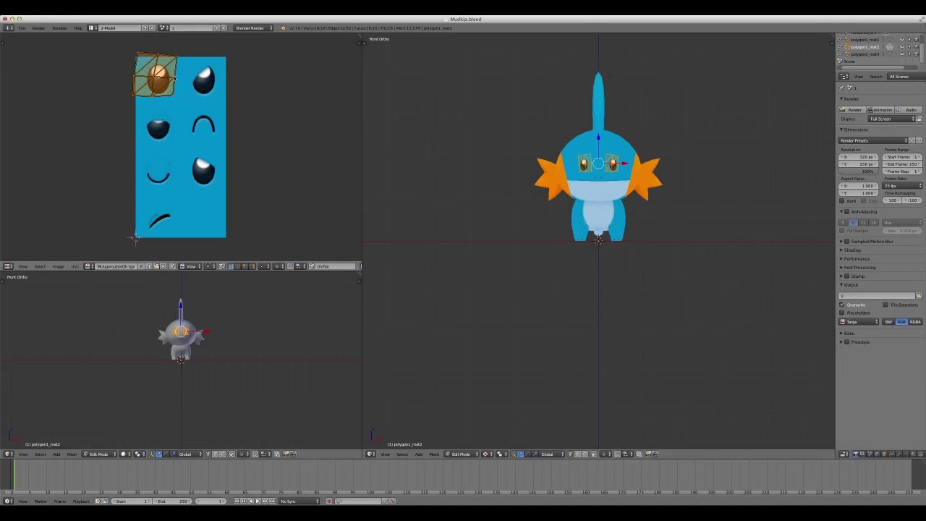
{"action": "key", "text": "g"}
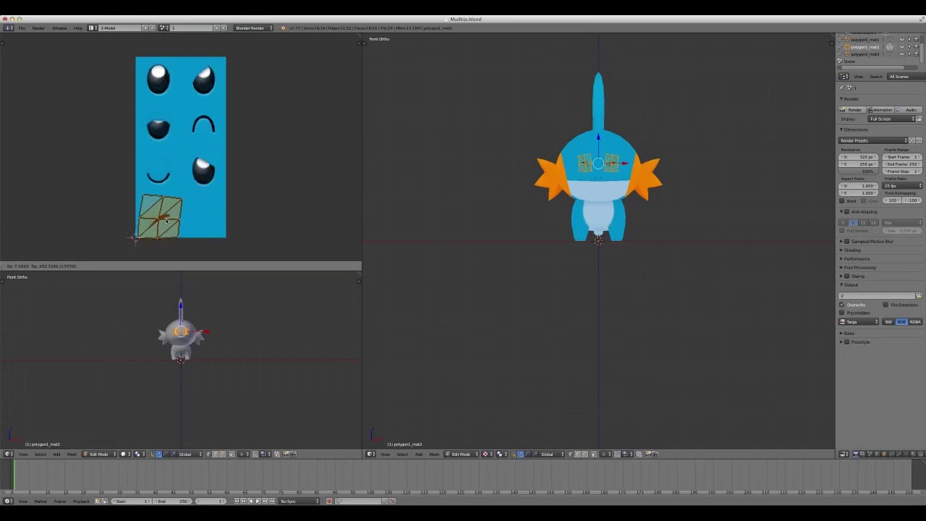
{"action": "right_click", "coordinate": [167, 219]}
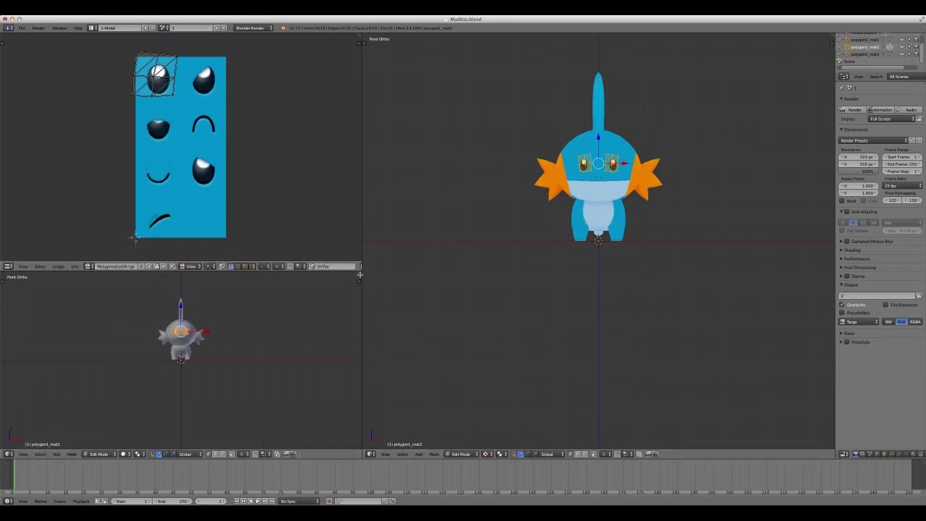
{"action": "key", "text": "Tab"}
Merge the UV/Image Editor area back into the untextured 3D view and widen that view slightly.
{"action": "left_click_drag", "start_coordinate": [359, 276], "coordinate": [340, 212]}
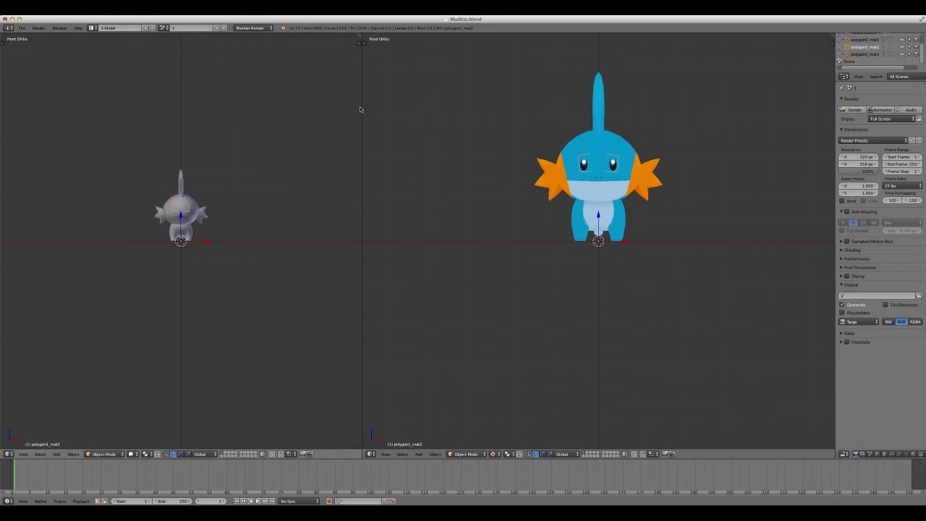
{"action": "left_click_drag", "start_coordinate": [362, 107], "coordinate": [393, 114]}
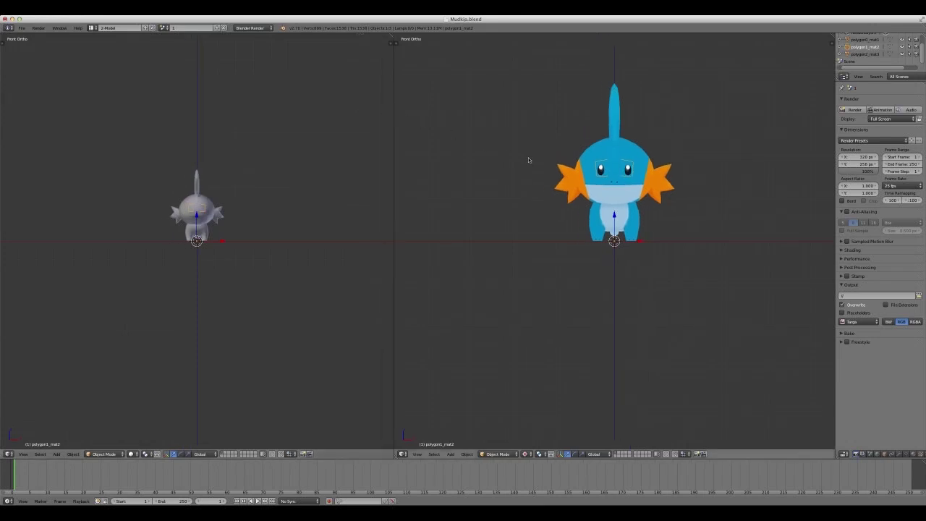
Select the Mudkip's body and eye meshes in turn to inspect them as separate objects, and deselect everything.
{"action": "scroll", "coordinate": [528, 164], "scroll_direction": "up", "scroll_amount": 1}
{"action": "scroll", "coordinate": [528, 164], "scroll_direction": "down", "scroll_amount": 2}
{"action": "right_click", "coordinate": [607, 167]}
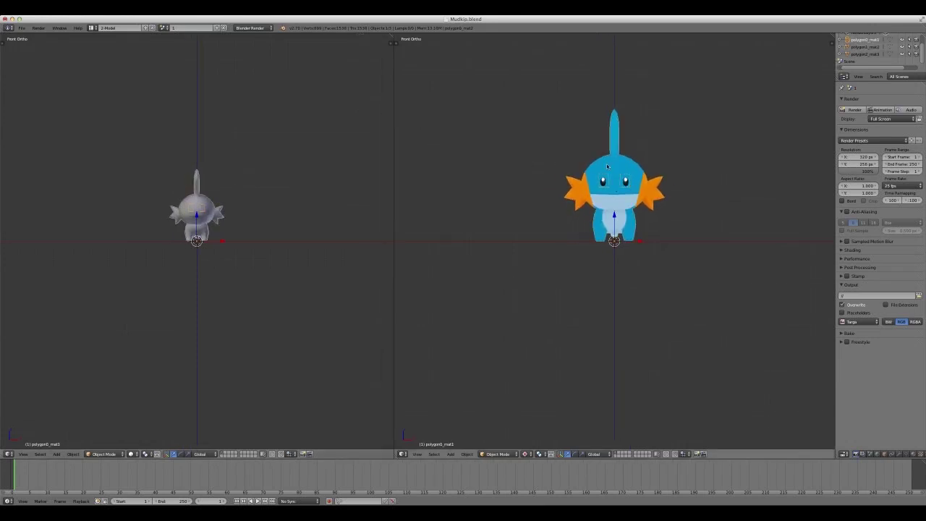
{"action": "right_click", "coordinate": [608, 184]}
{"action": "scroll", "coordinate": [613, 190], "scroll_direction": "up", "scroll_amount": 2}
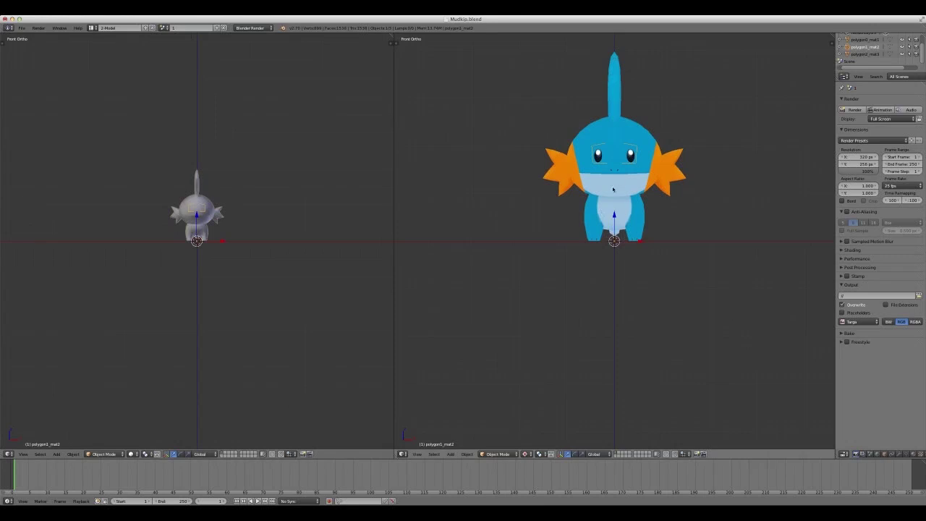
{"action": "right_click", "coordinate": [612, 197]}
{"action": "scroll", "coordinate": [610, 133], "scroll_direction": "down", "scroll_amount": 1}
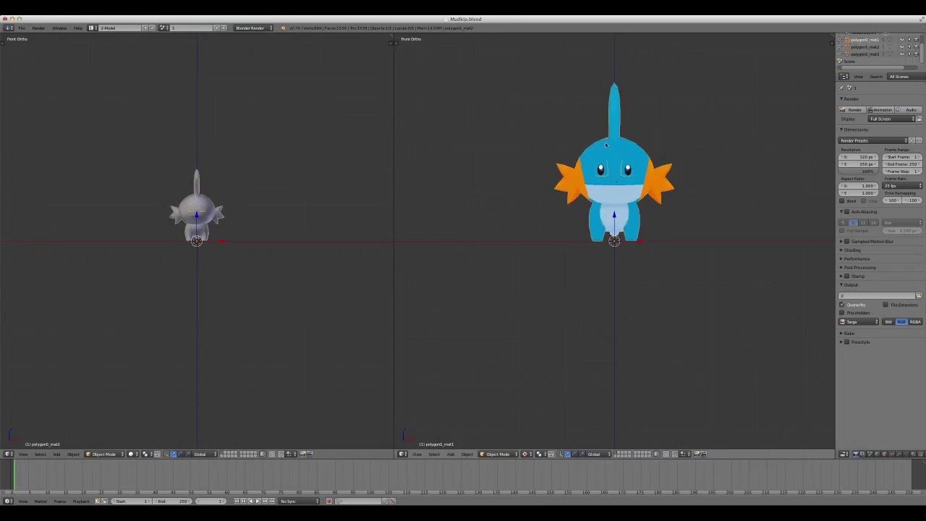
{"action": "key", "text": "a"}
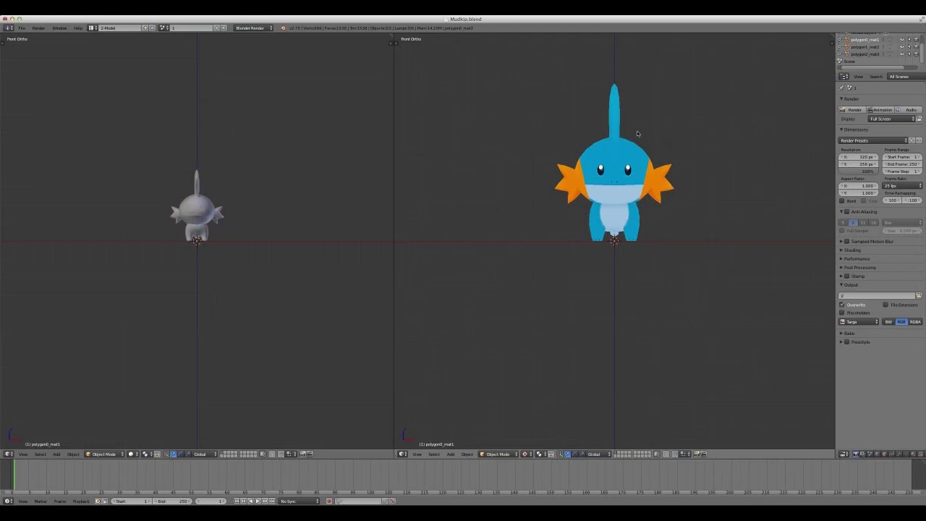
Rotate the textured 3D view to a raised three-quarter angle and select all of the Mudkip's meshes for inspection.
{"action": "key", "text": "KP_8"}
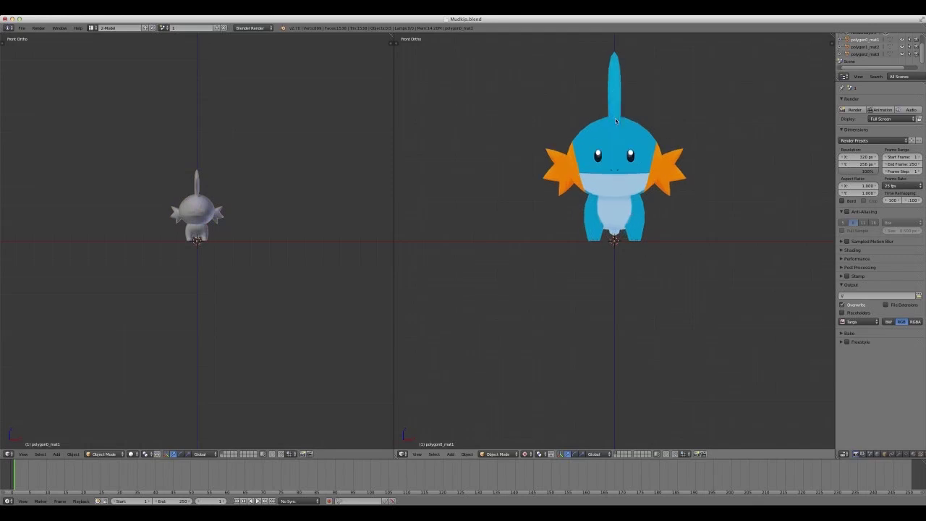
{"action": "key", "text": "KP_8"}
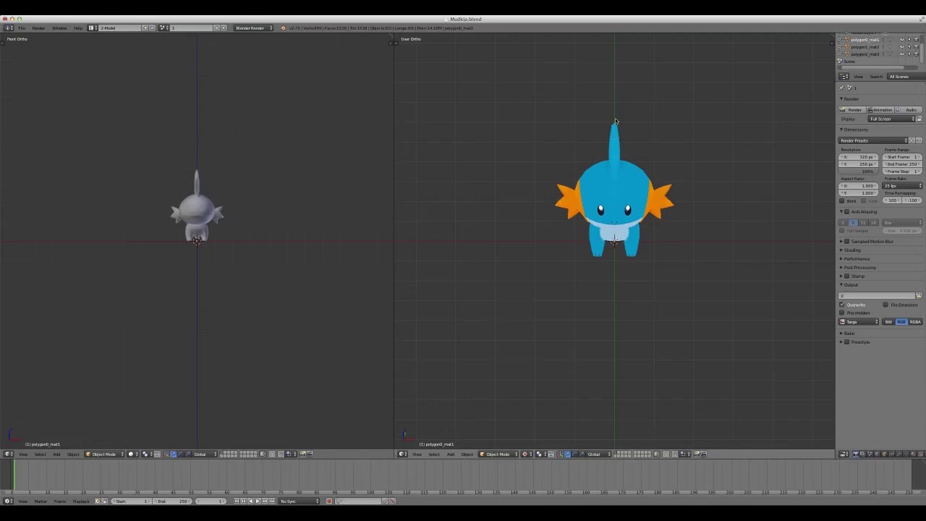
{"action": "key", "text": "KP_4"}
{"action": "key", "text": "KP_4"}
{"action": "key", "text": "KP_4"}
{"action": "key", "text": "KP_4"}
{"action": "scroll", "coordinate": [592, 187], "scroll_direction": "up", "scroll_amount": 1}
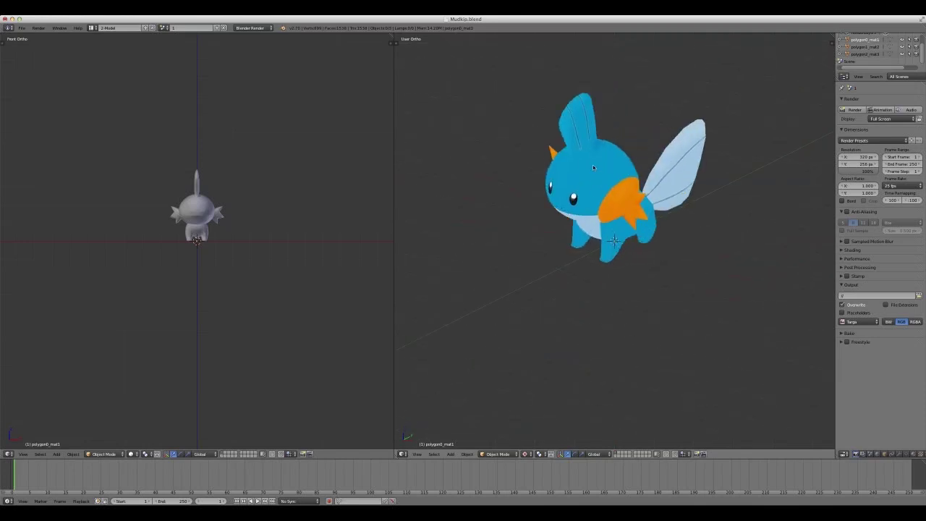
{"action": "key", "text": "a"}
{"action": "key", "text": "a"}
{"action": "key", "text": "a"}
{"action": "middle_click_drag", "start_coordinate": [593, 166], "coordinate": [606, 184]}
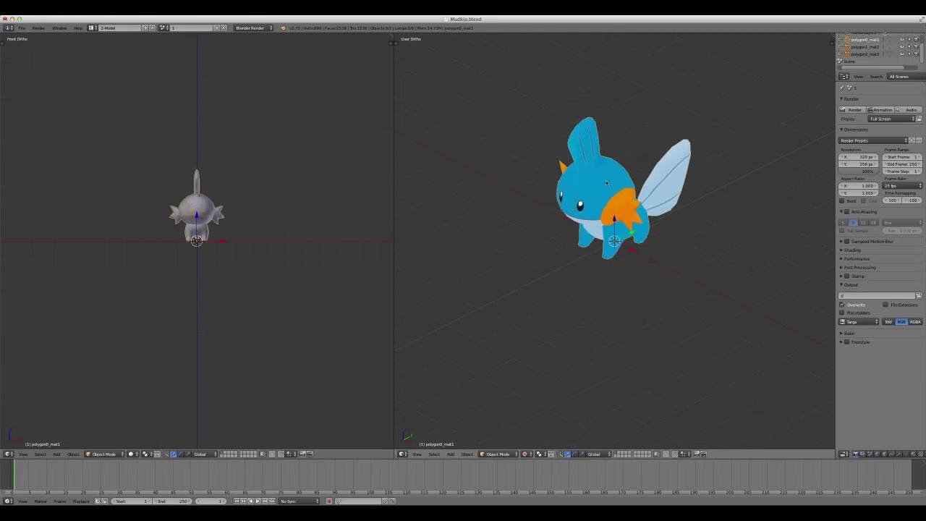
{"action": "scroll", "coordinate": [595, 188], "scroll_direction": "up", "scroll_amount": 1}
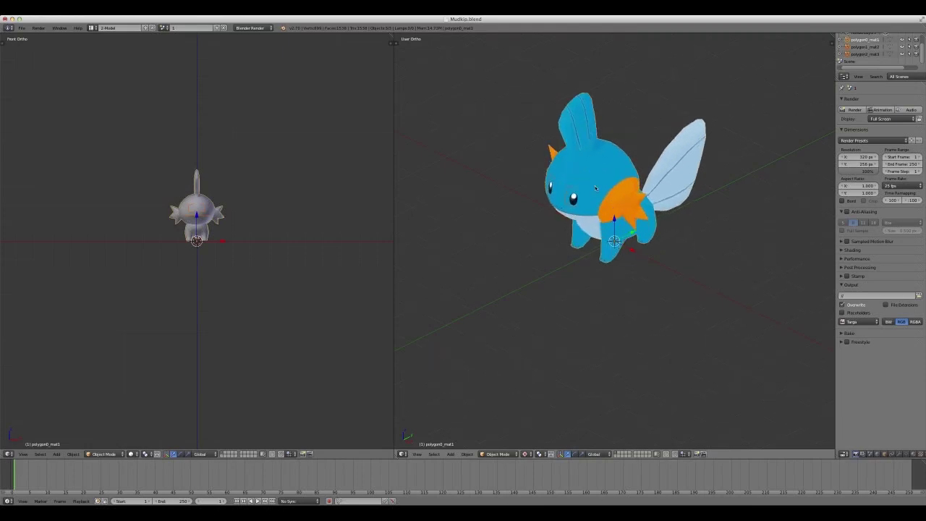
Select all of the Mudkip's meshes, make polygon2_mat3 the active one, and join them into a single object.
{"action": "key", "text": "a"}
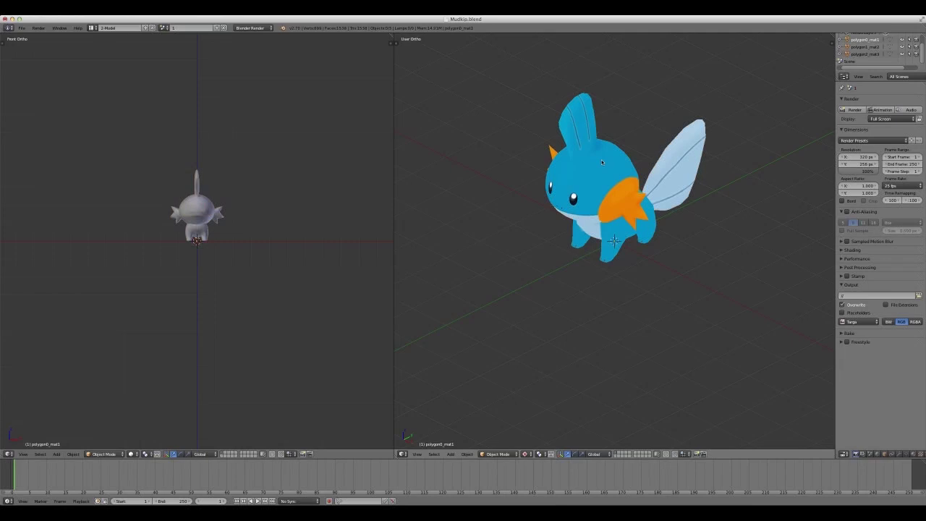
{"action": "key", "text": "a"}
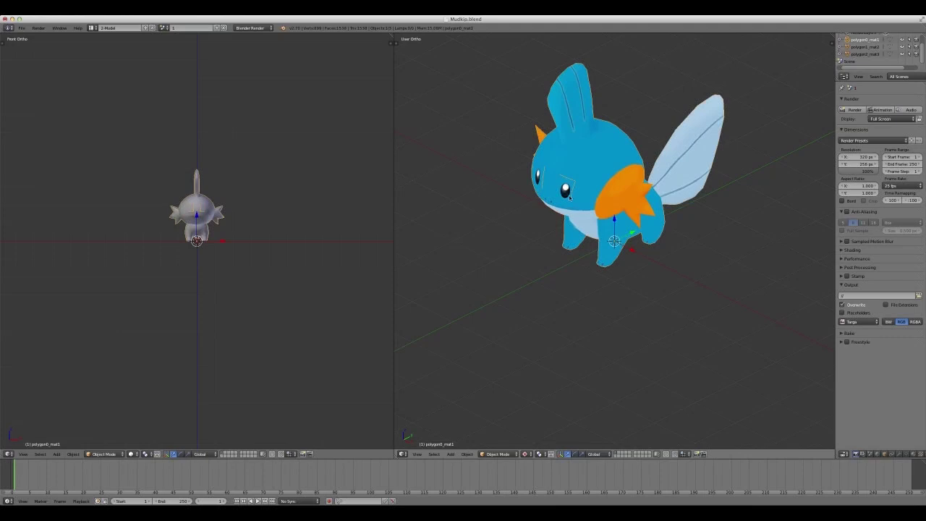
{"action": "key", "text": "a"}
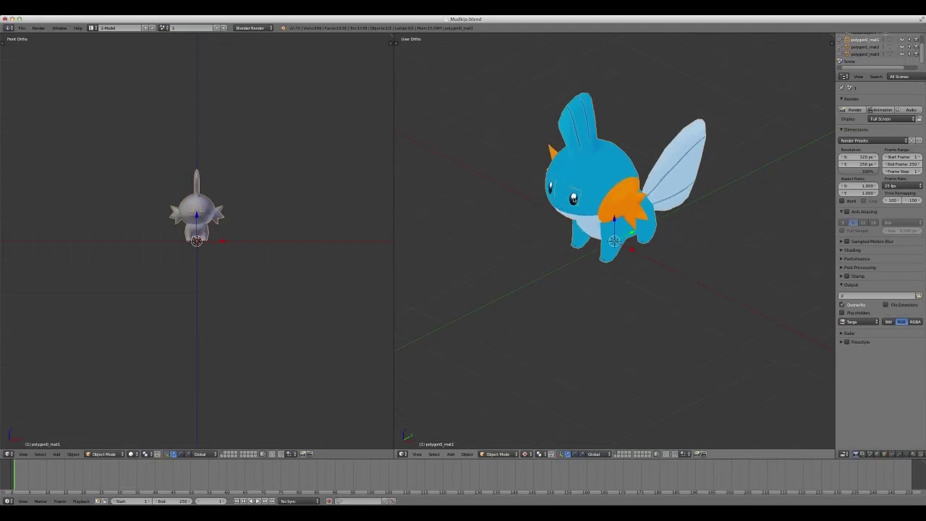
{"action": "key", "text": "s"}
{"action": "left_click", "coordinate": [578, 178]}
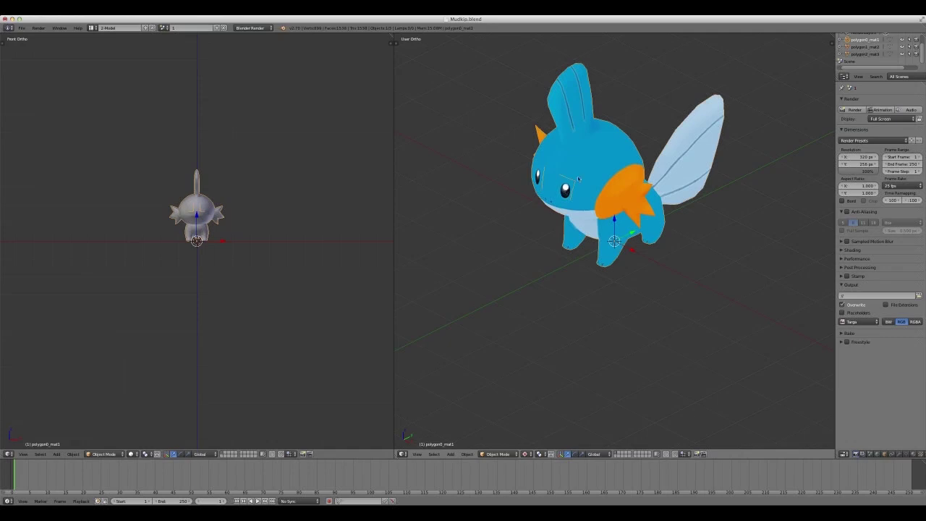
{"action": "right_click", "coordinate": [564, 193]}
{"action": "left_click", "coordinate": [864, 53]}
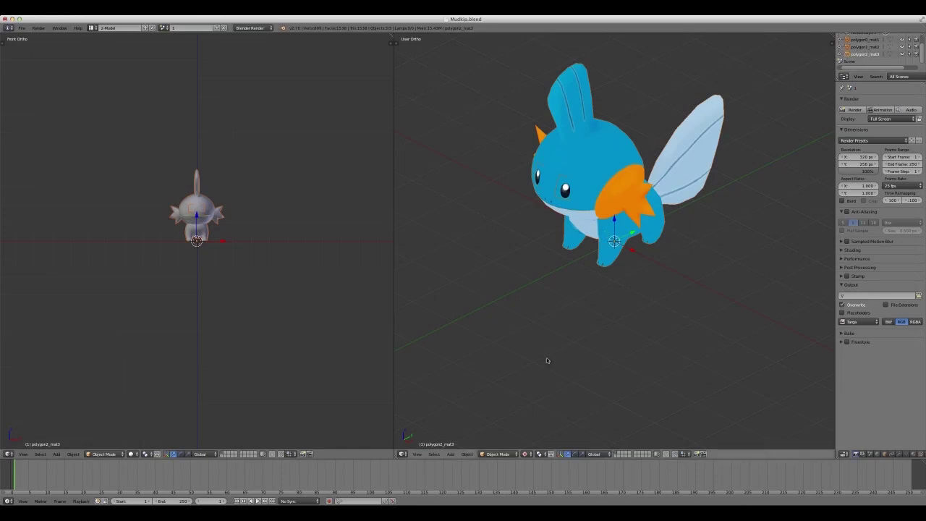
{"action": "left_click", "coordinate": [467, 454]}
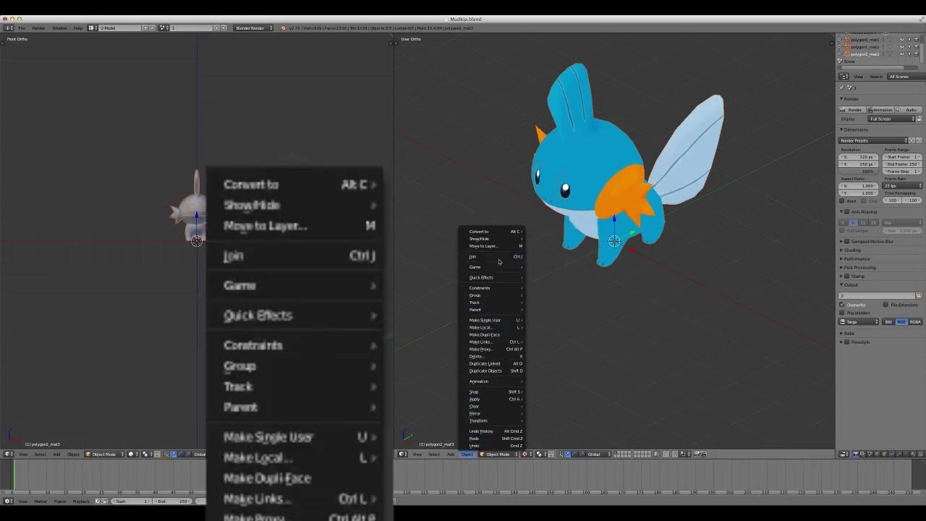
{"action": "left_click", "coordinate": [494, 257]}
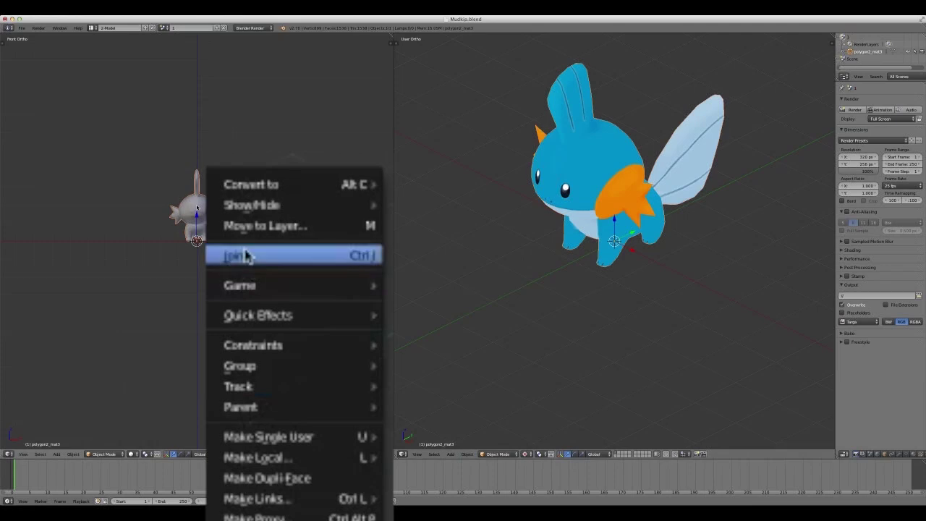
Try moving the joined Mudkip in the front view to check it as one object, and cancel the move.
{"action": "key", "text": "g"}
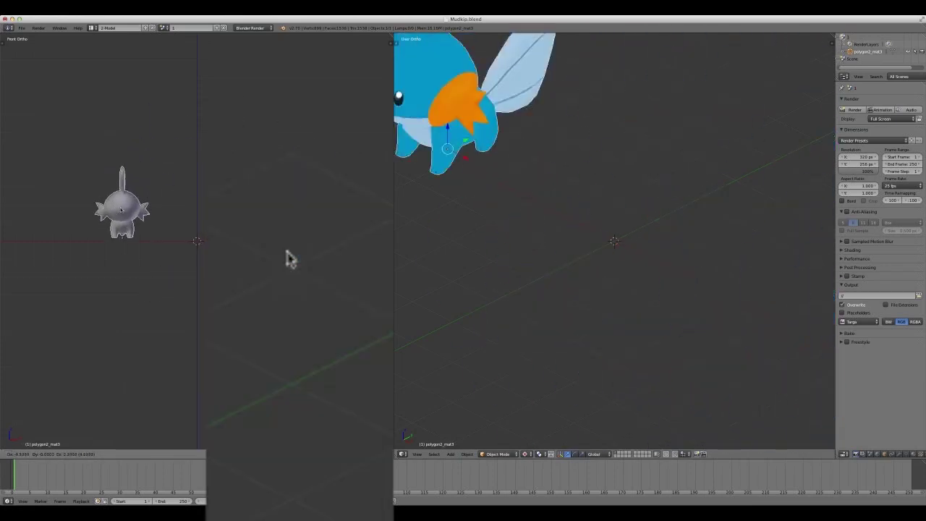
{"action": "right_click", "coordinate": [208, 186]}
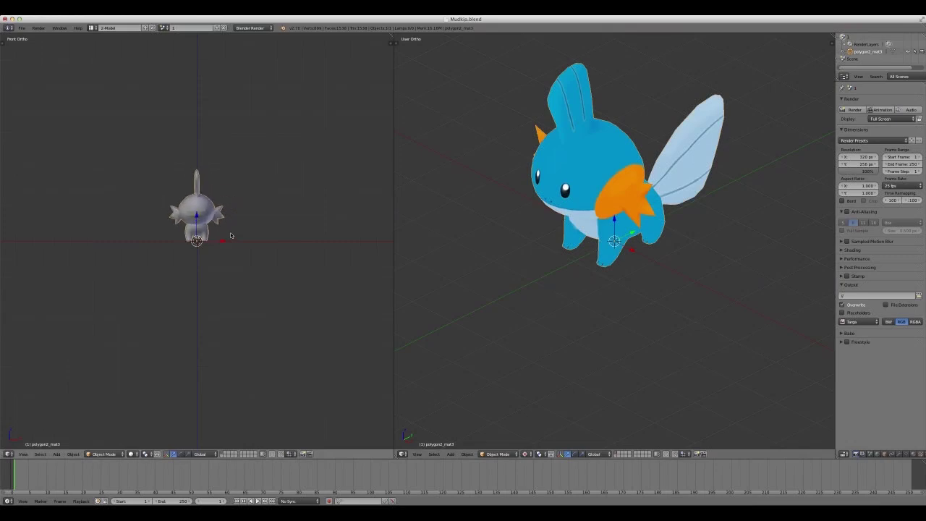
{"action": "scroll", "coordinate": [228, 235], "scroll_direction": "up", "scroll_amount": 3}
{"action": "scroll", "coordinate": [231, 235], "scroll_direction": "down", "scroll_amount": 1}
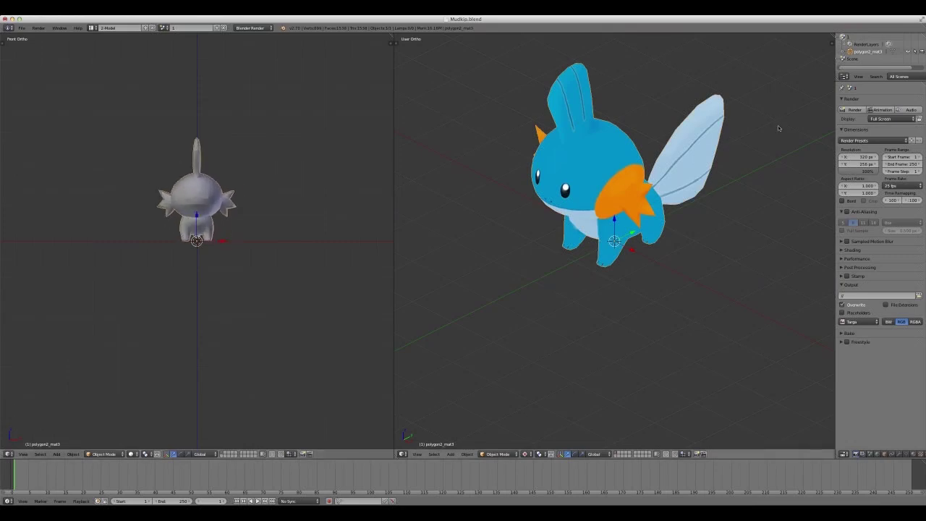
Try to render the current scene.
{"action": "left_click", "coordinate": [844, 110]}
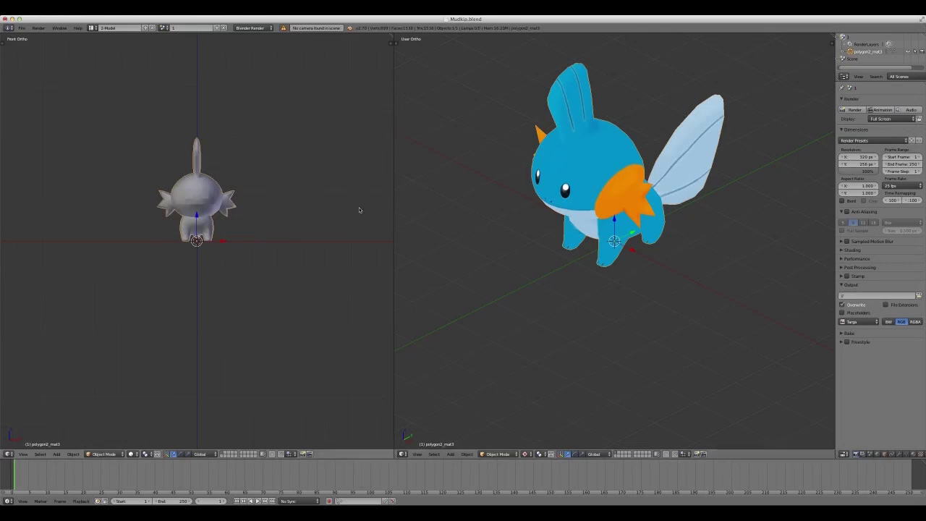
{"action": "scroll", "coordinate": [252, 229], "scroll_direction": "up", "scroll_amount": 1}
{"action": "scroll", "coordinate": [224, 180], "scroll_direction": "down", "scroll_amount": 1}
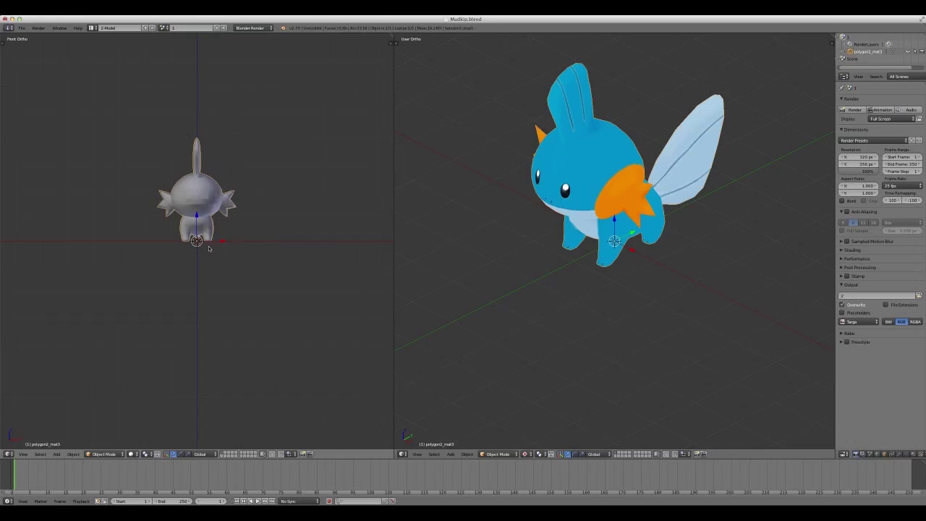
Add a camera at the 3D cursor and switch the untextured view to look through it.
{"action": "key", "text": "shift+a"}
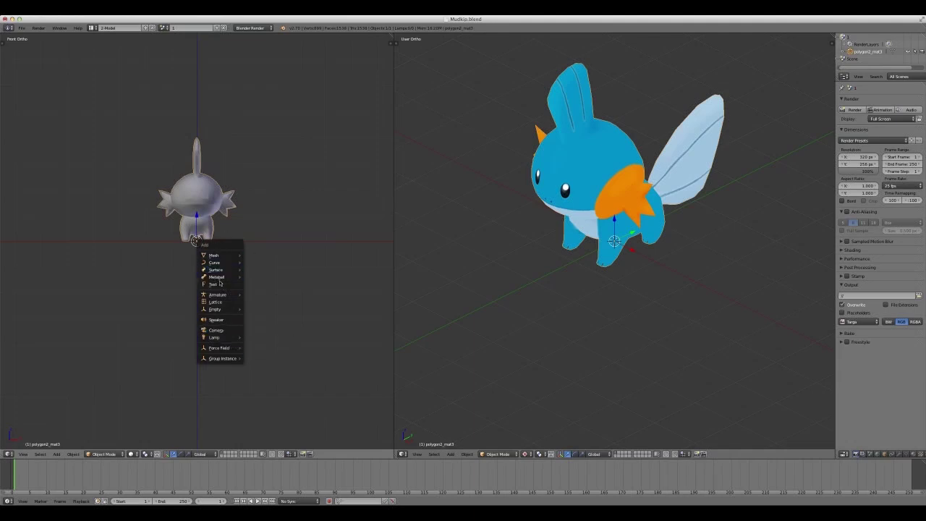
{"action": "left_click", "coordinate": [220, 331]}
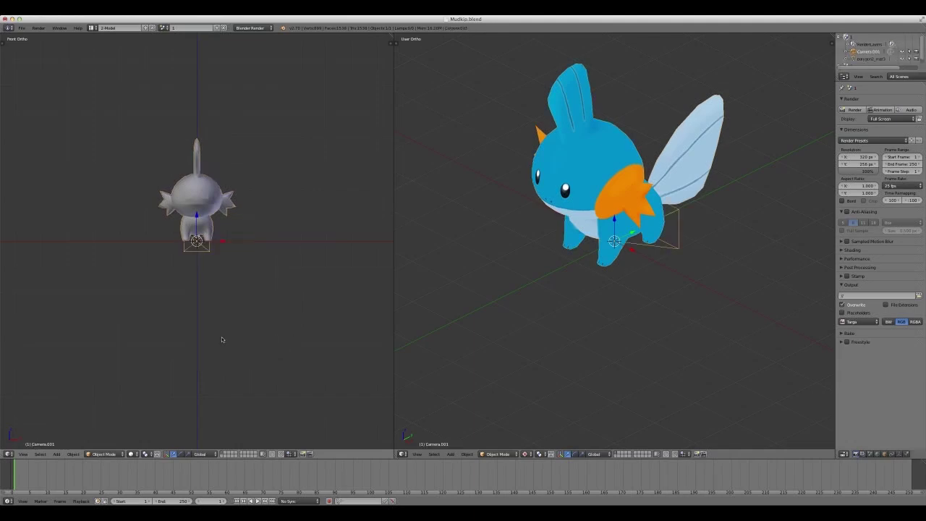
{"action": "scroll", "coordinate": [526, 234], "scroll_direction": "down", "scroll_amount": 2}
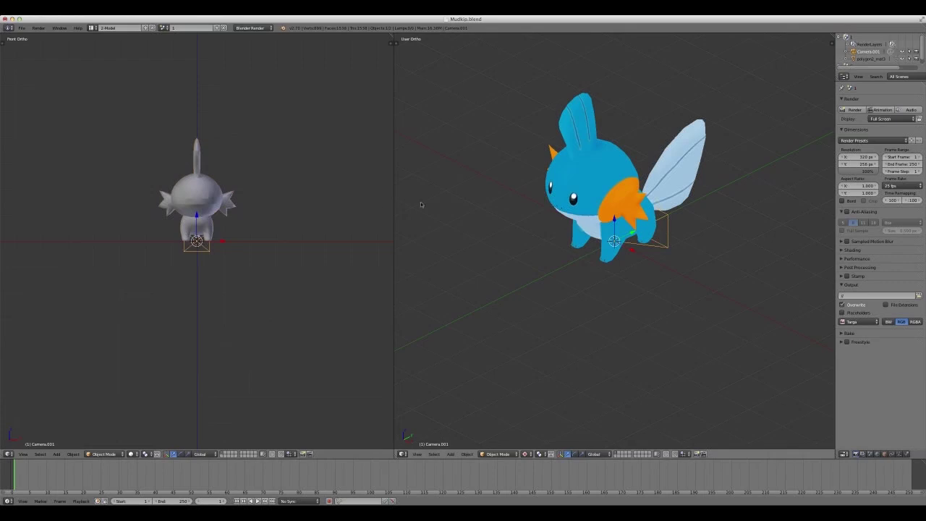
{"action": "key", "text": "KP_0"}
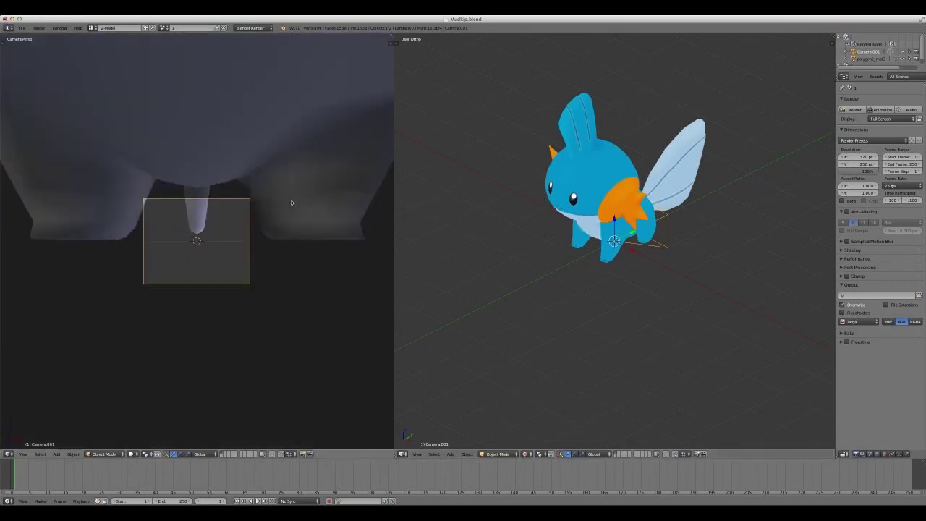
{"action": "scroll", "coordinate": [291, 201], "scroll_direction": "up", "scroll_amount": 3}
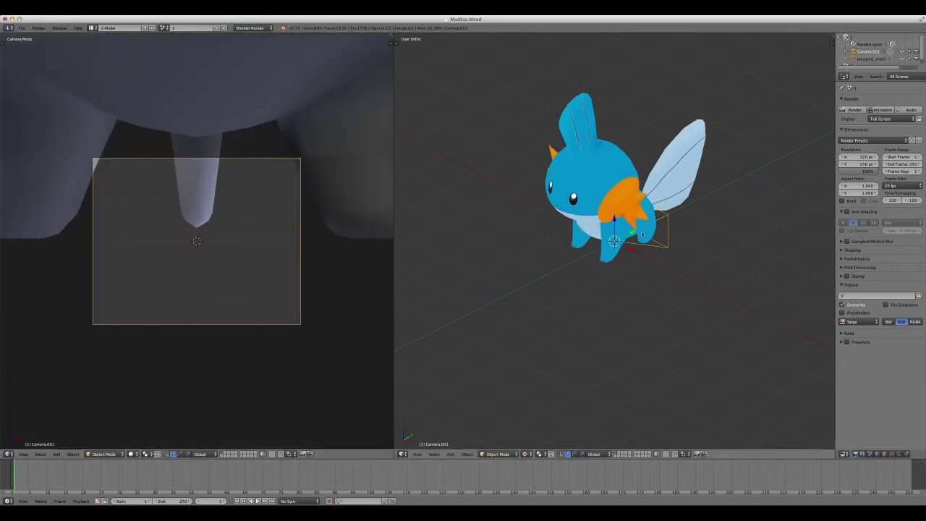
{"action": "scroll", "coordinate": [633, 234], "scroll_direction": "down", "scroll_amount": 2}
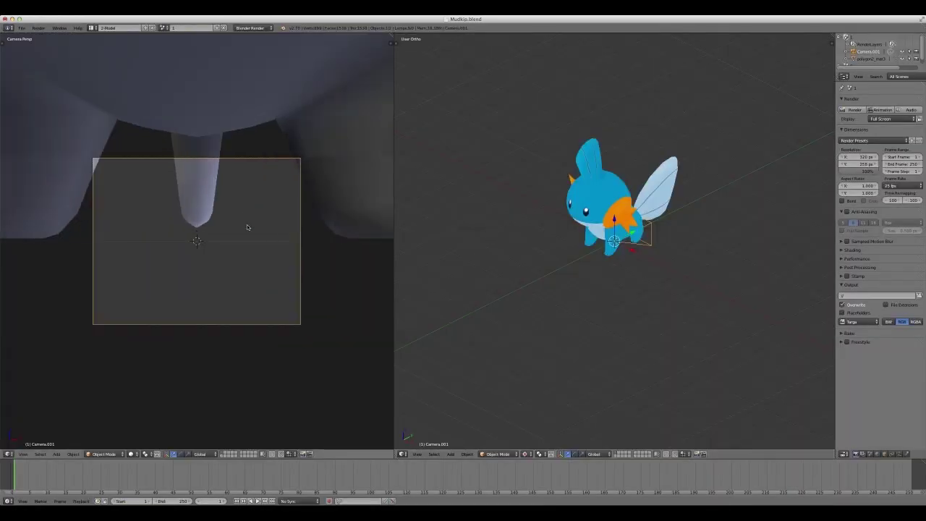
Move the camera back along the Y axis in front of the Mudkip and raise it along Z until the whole model fits the frame.
{"action": "key", "text": "g"}
{"action": "key", "text": "y"}
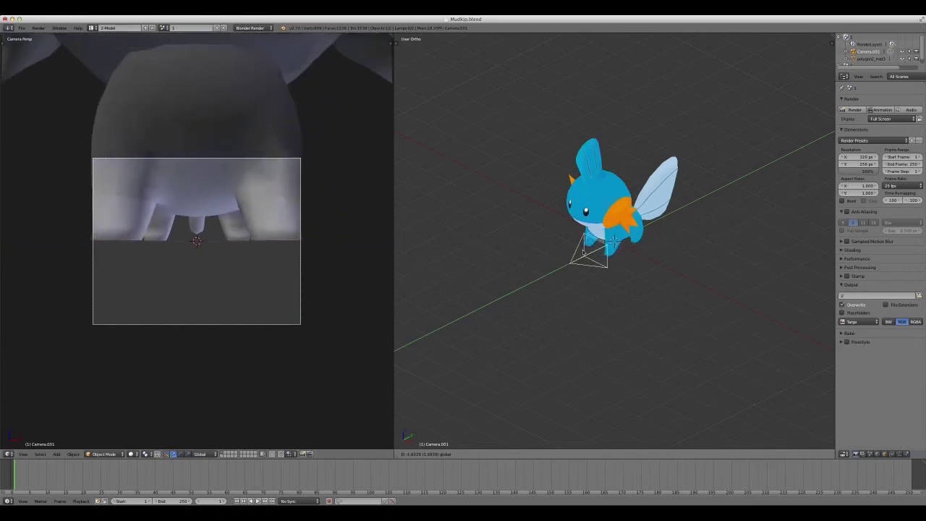
{"action": "left_click", "coordinate": [485, 263]}
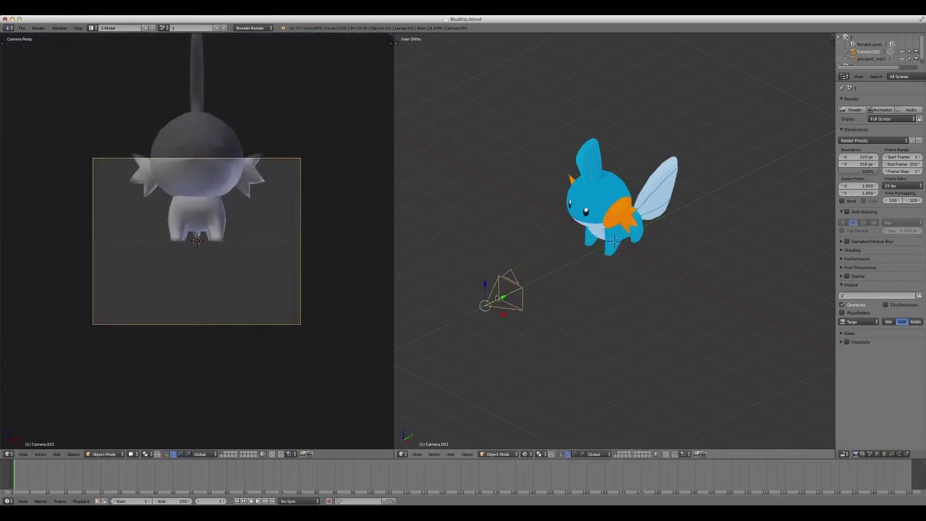
{"action": "key", "text": "g"}
{"action": "key", "text": "y"}
{"action": "left_click", "coordinate": [453, 320]}
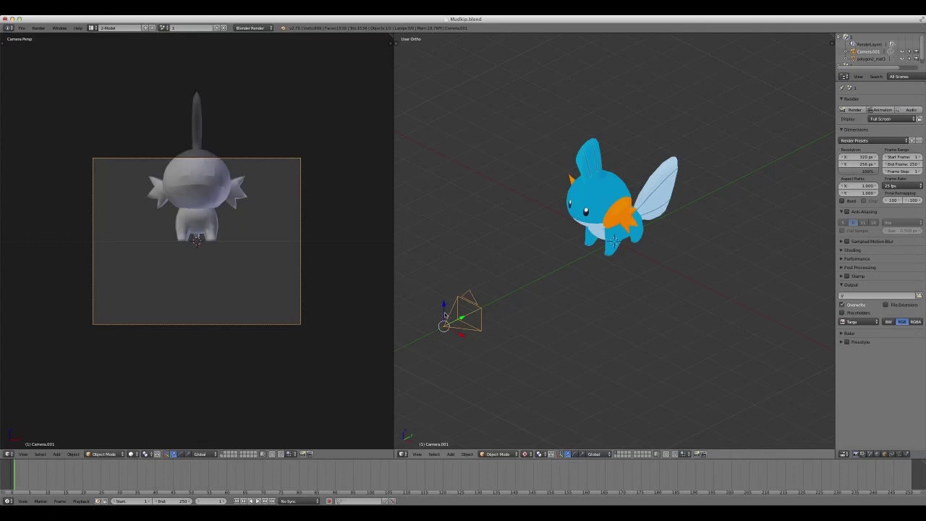
{"action": "key", "text": "g"}
{"action": "key", "text": "z"}
{"action": "left_click", "coordinate": [423, 275]}
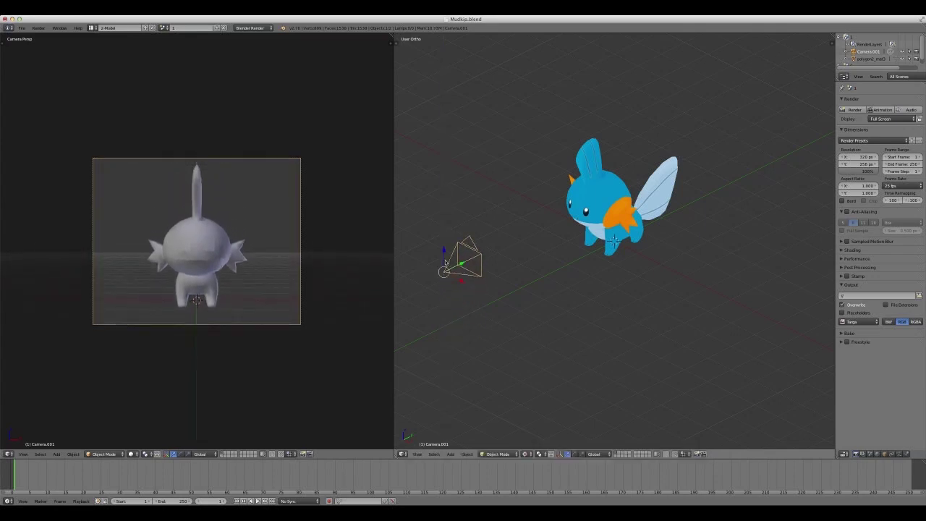
Try constraining the camera's movement to the Z, X and Y axes, finishing with a large shift along negative X.
{"action": "key", "text": "g"}
{"action": "key", "text": "z"}
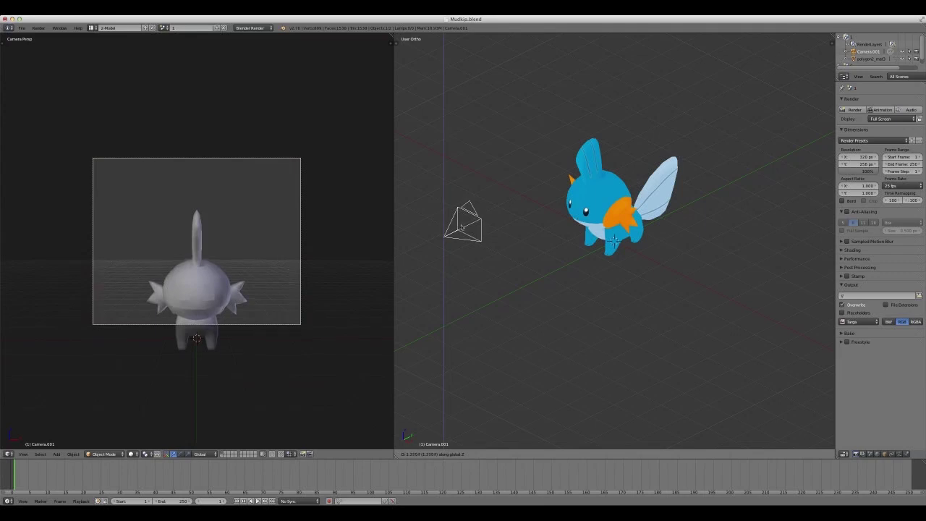
{"action": "key", "text": "x"}
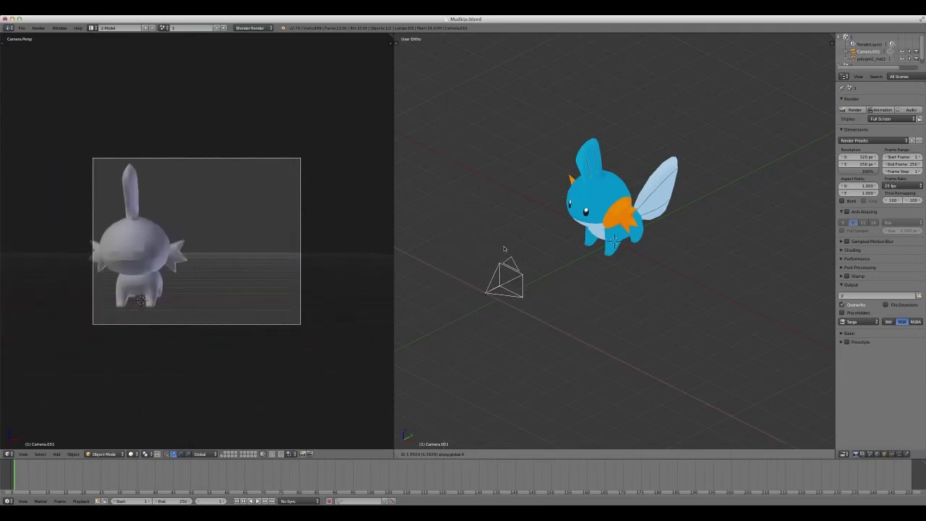
{"action": "key", "text": "y"}
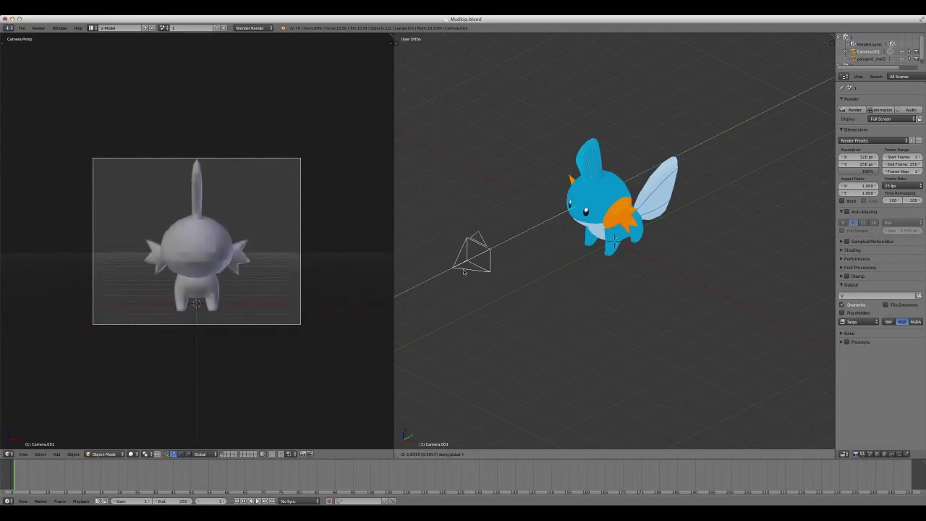
{"action": "key", "text": "y"}
{"action": "key", "text": "y"}
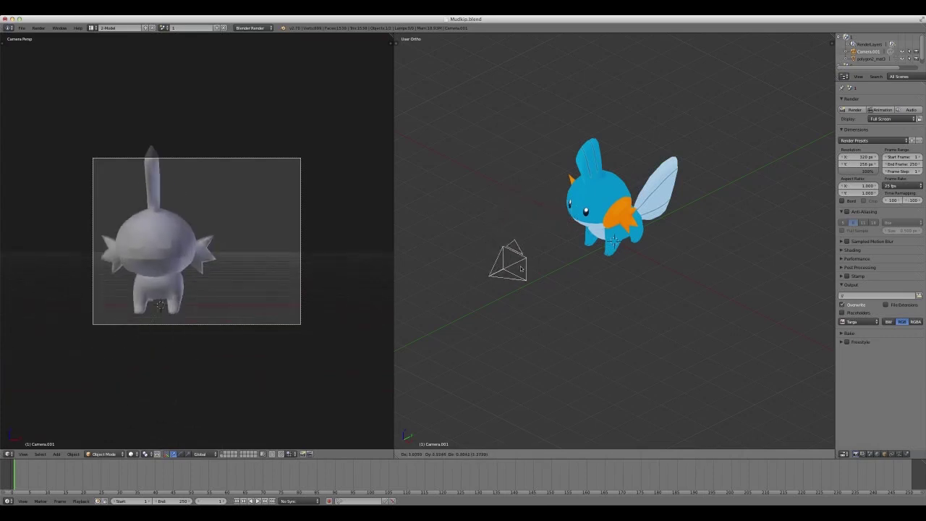
{"action": "key", "text": "y"}
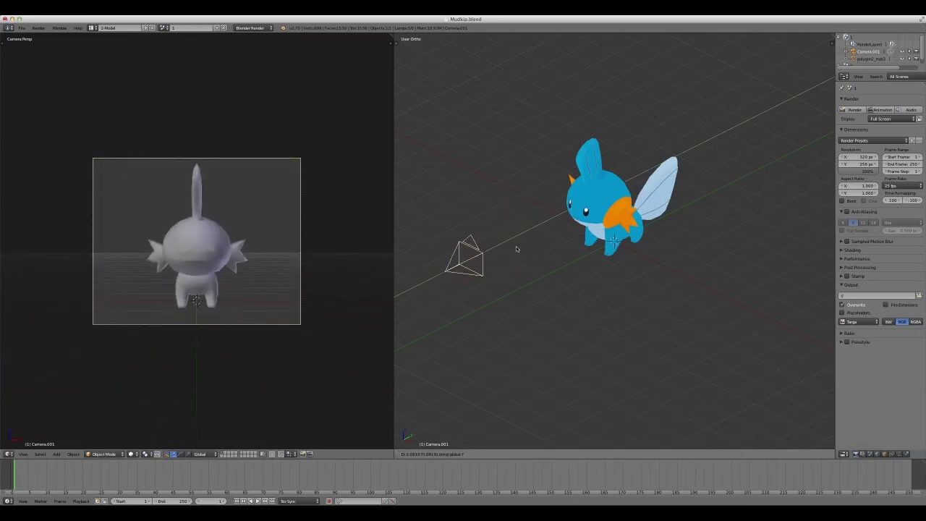
{"action": "key", "text": "x"}
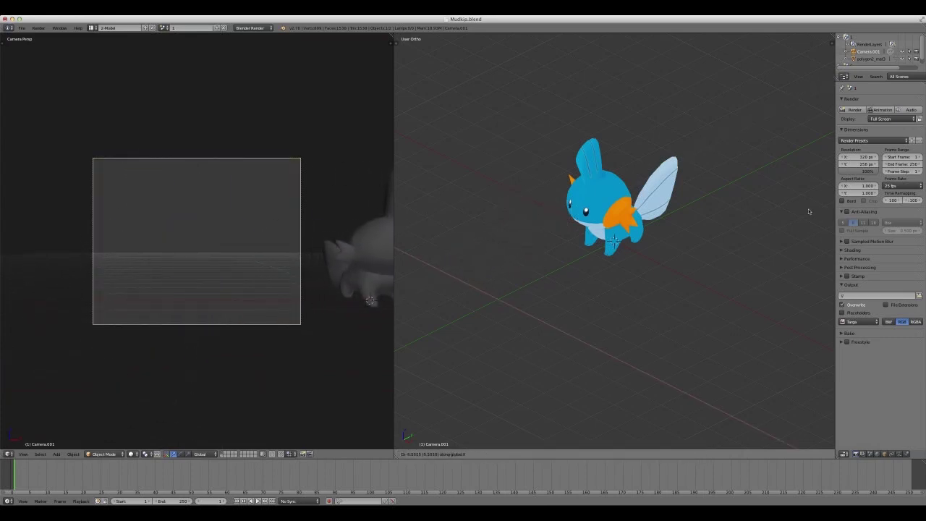
{"action": "left_click", "coordinate": [688, 201]}
{"action": "scroll", "coordinate": [673, 202], "scroll_direction": "down", "scroll_amount": 4}
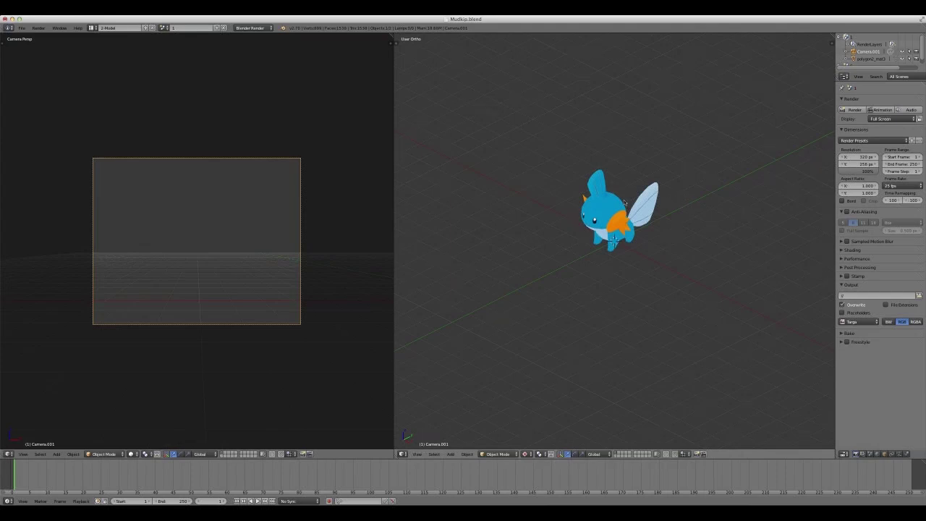
Rotate the camera around the Z axis toward the Mudkip and move it closer along the X and Y axes.
{"action": "key", "text": "r"}
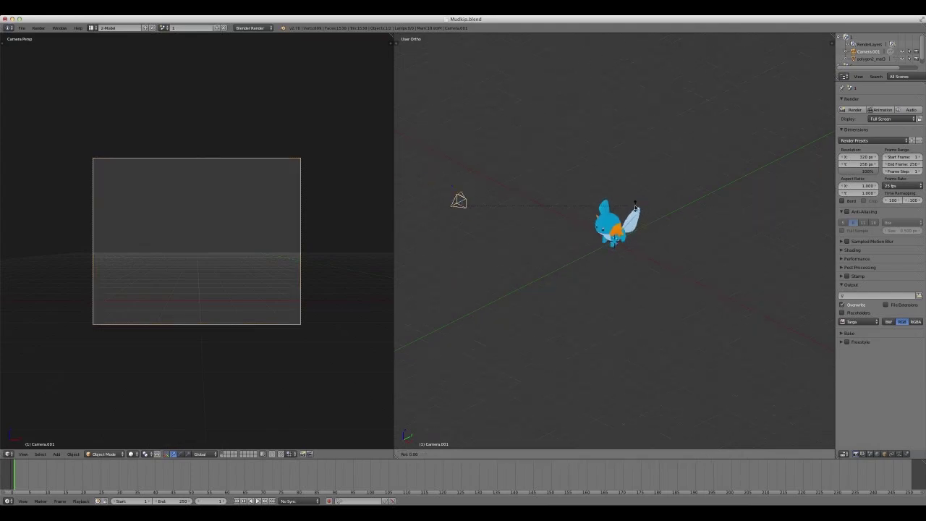
{"action": "key", "text": "z"}
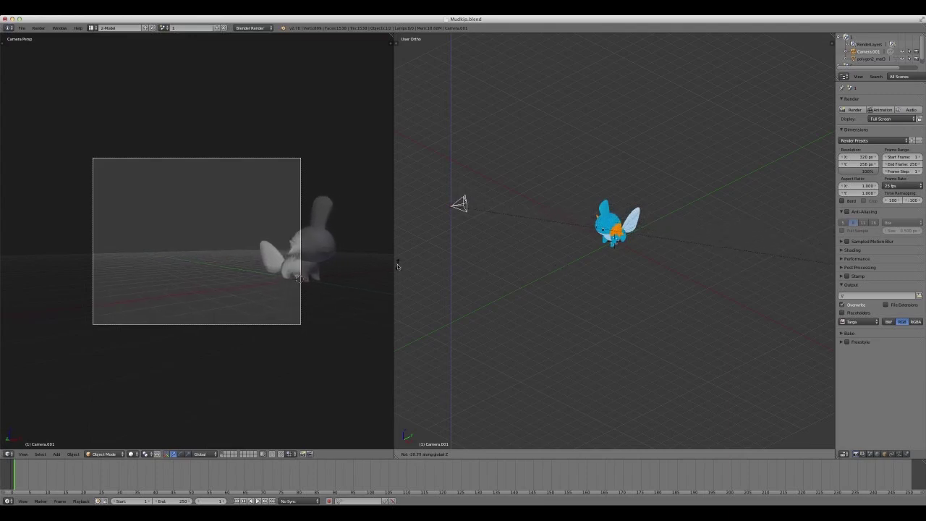
{"action": "left_click", "coordinate": [518, 268]}
{"action": "key", "text": "g"}
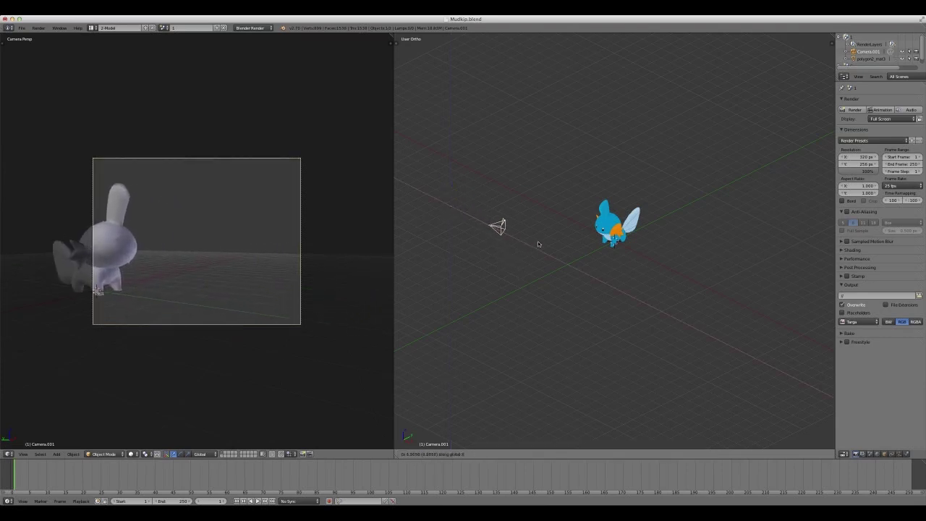
{"action": "key", "text": "y"}
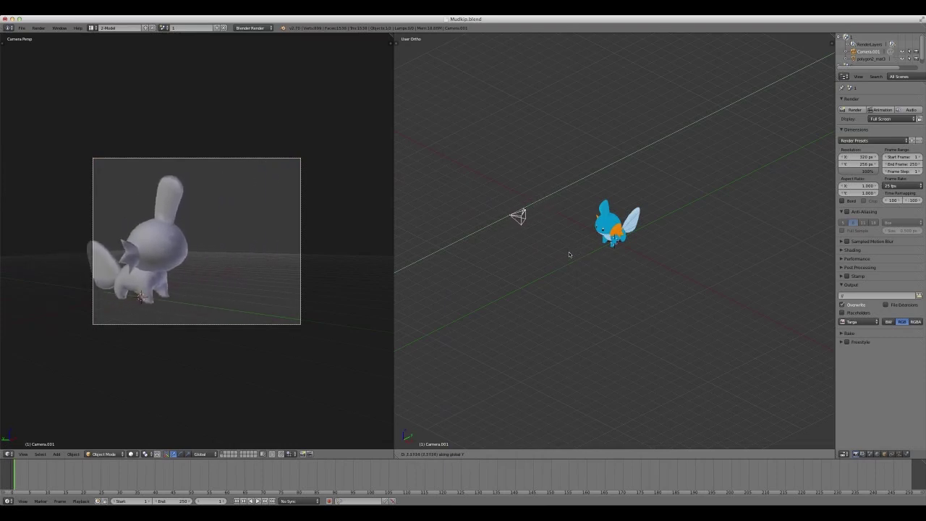
{"action": "left_click", "coordinate": [558, 254]}
Rotate the camera around the global Z axis until the whole Mudkip sits inside the camera frame.
{"action": "key", "text": "r"}
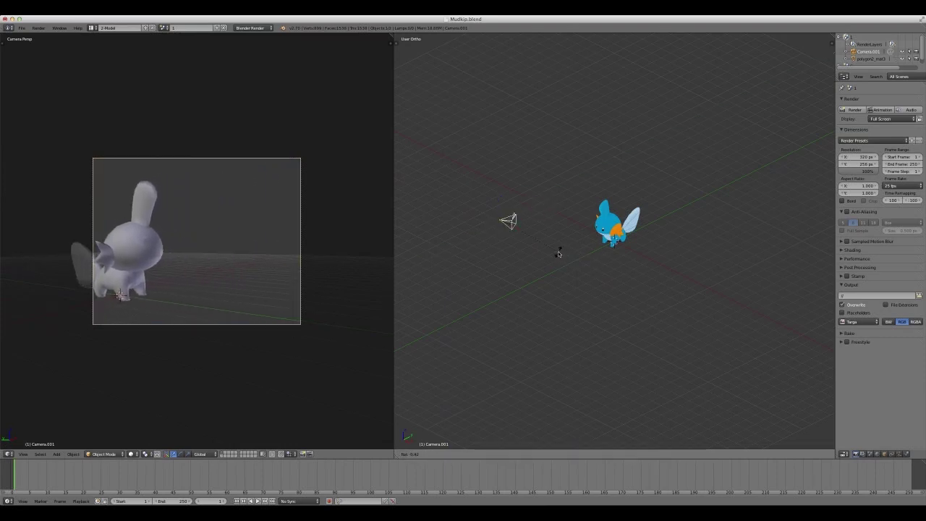
{"action": "key", "text": "y"}
{"action": "key", "text": "z"}
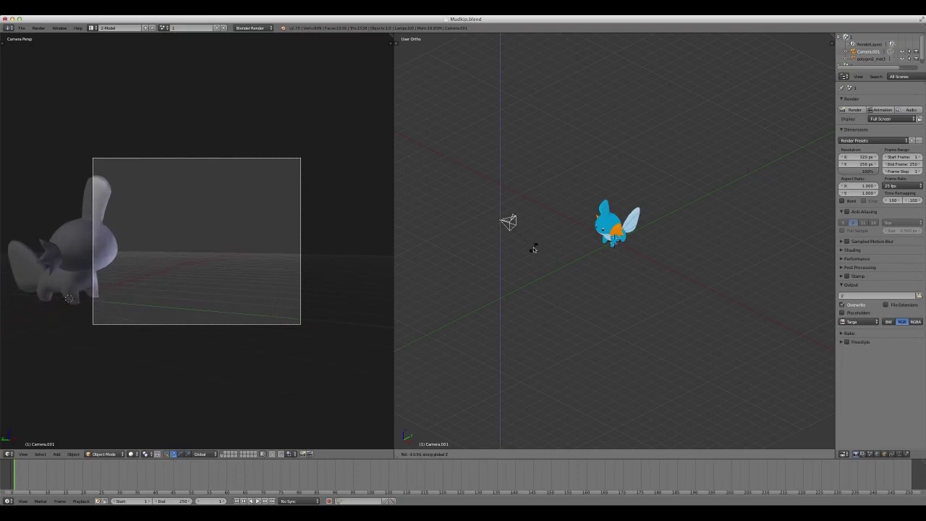
{"action": "left_click", "coordinate": [592, 251]}
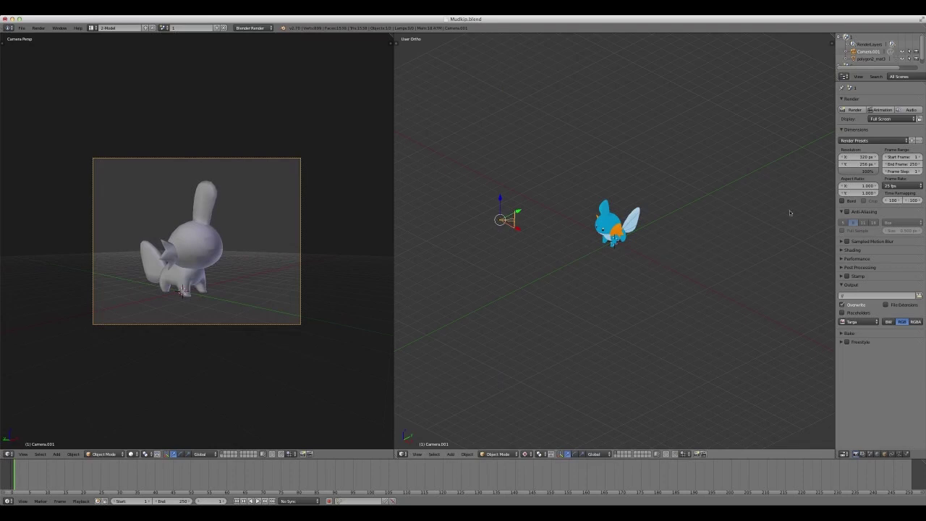
Set the render resolution to 1280 px by 720 px.
{"action": "left_click", "coordinate": [851, 158]}
{"action": "type", "text": "1280"}
{"action": "key", "text": "Return"}
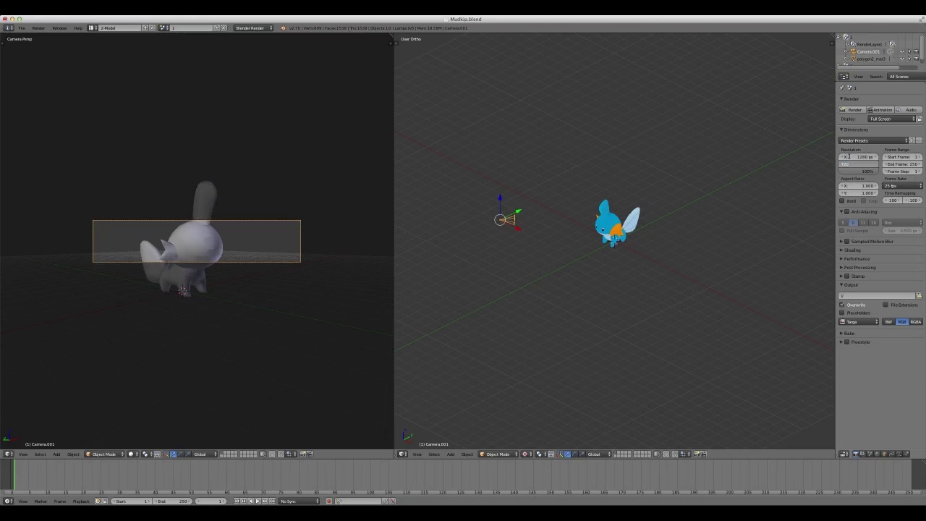
{"action": "type", "text": "720"}
{"action": "key", "text": "Return"}
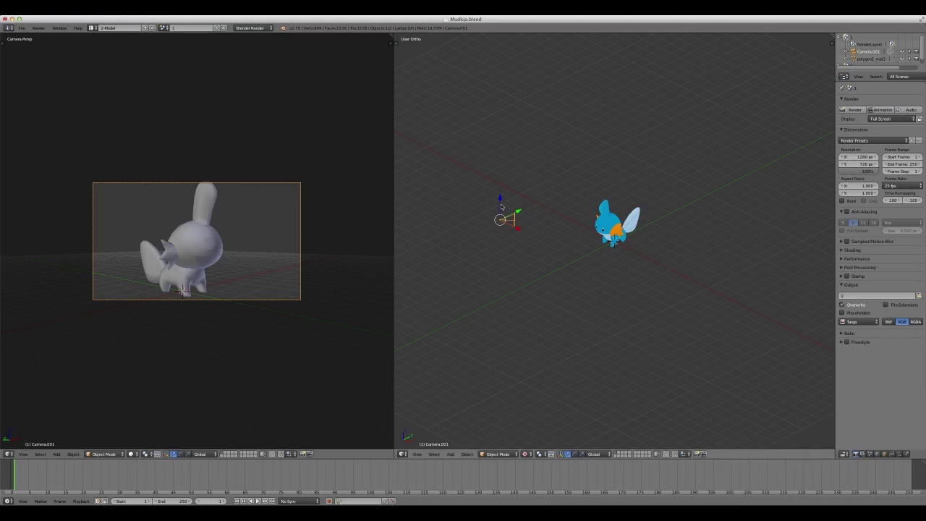
Move the camera slightly farther from the Mudkip so the ear and feet fit inside the widescreen frame.
{"action": "mouse_move", "coordinate": [500, 207]}
{"action": "left_mouse_down"}
{"action": "mouse_move", "coordinate": [511, 215]}
{"action": "mouse_move", "coordinate": [488, 232]}
{"action": "mouse_move", "coordinate": [500, 223]}
{"action": "left_mouse_up"}
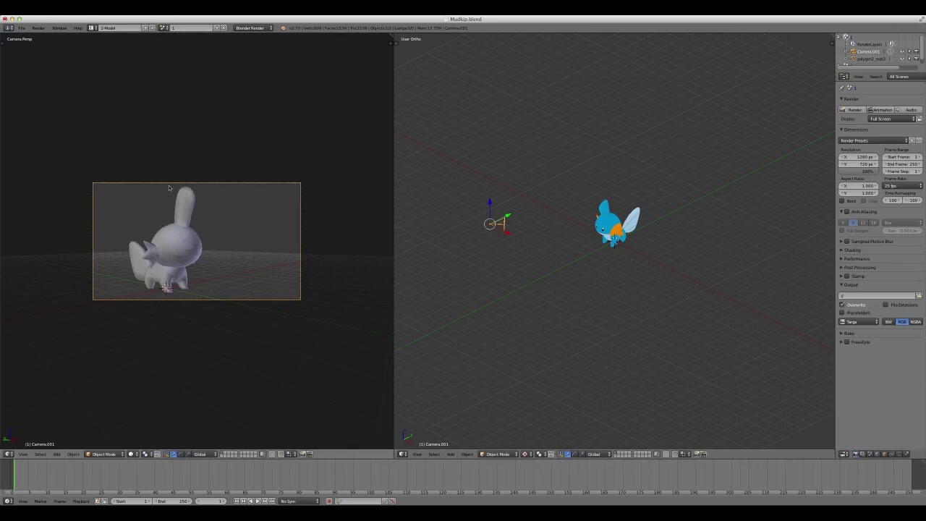
{"action": "scroll", "coordinate": [233, 248], "scroll_direction": "up", "scroll_amount": 2}
{"action": "scroll", "coordinate": [233, 248], "scroll_direction": "down", "scroll_amount": 2}
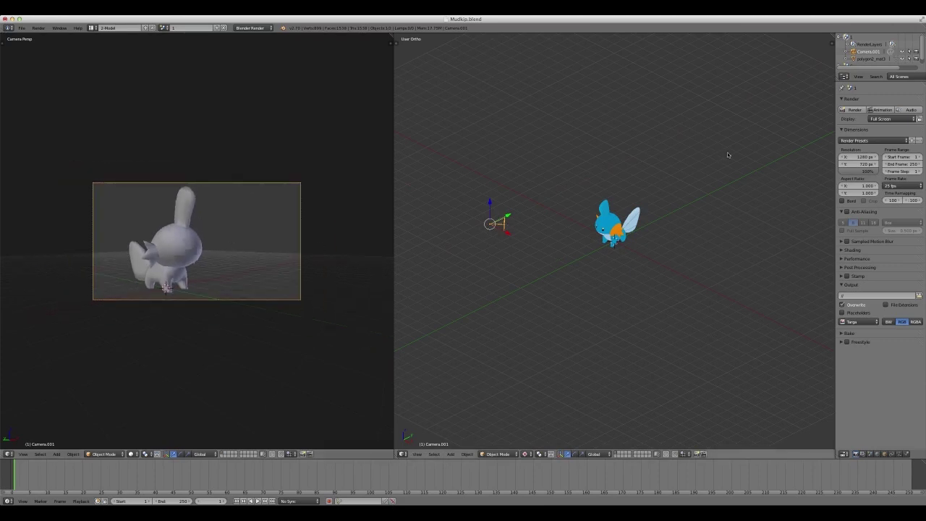
Render the current frame, examine the Mudkip in the resulting image up close, and return to the 3D views.
{"action": "left_click", "coordinate": [849, 110]}
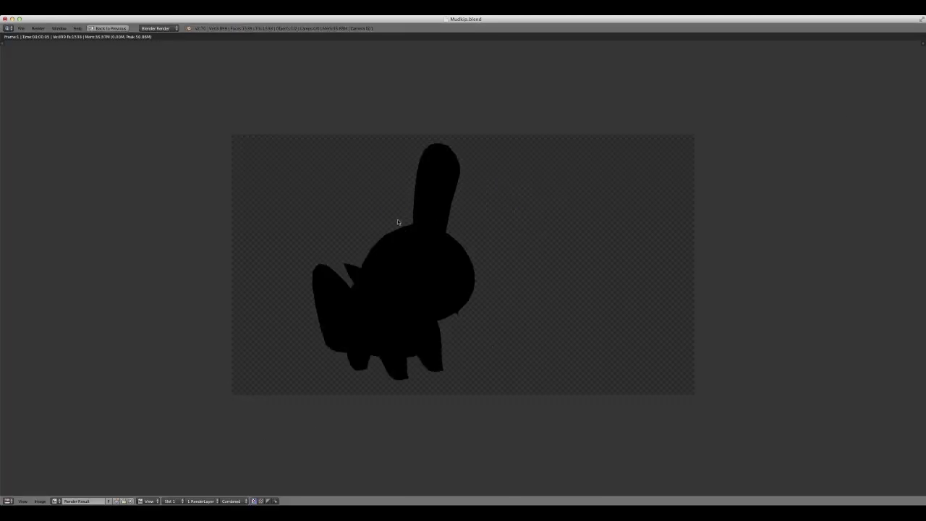
{"action": "scroll", "coordinate": [397, 222], "scroll_direction": "up", "scroll_amount": 5}
{"action": "scroll", "coordinate": [422, 304], "scroll_direction": "down", "scroll_amount": 4}
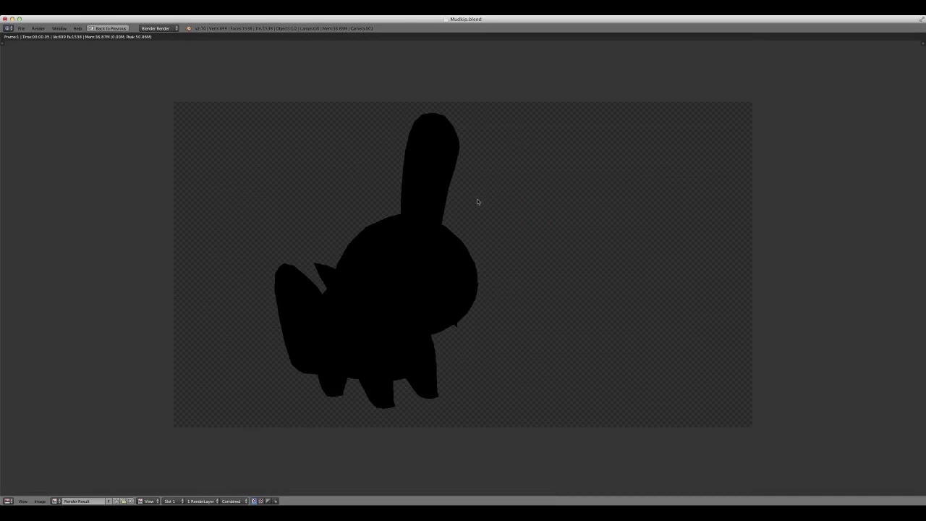
{"action": "scroll", "coordinate": [440, 304], "scroll_direction": "up", "scroll_amount": 3}
{"action": "scroll", "coordinate": [443, 215], "scroll_direction": "down", "scroll_amount": 3}
{"action": "key", "text": "Escape"}
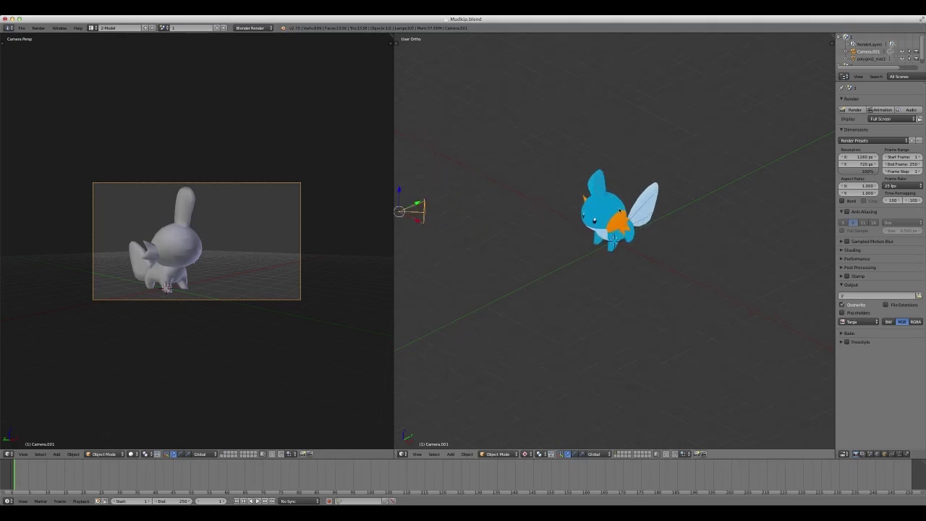
{"action": "scroll", "coordinate": [677, 187], "scroll_direction": "up", "scroll_amount": 1}
{"action": "scroll", "coordinate": [685, 163], "scroll_direction": "down", "scroll_amount": 2}
{"action": "scroll", "coordinate": [685, 163], "scroll_direction": "up", "scroll_amount": 1}
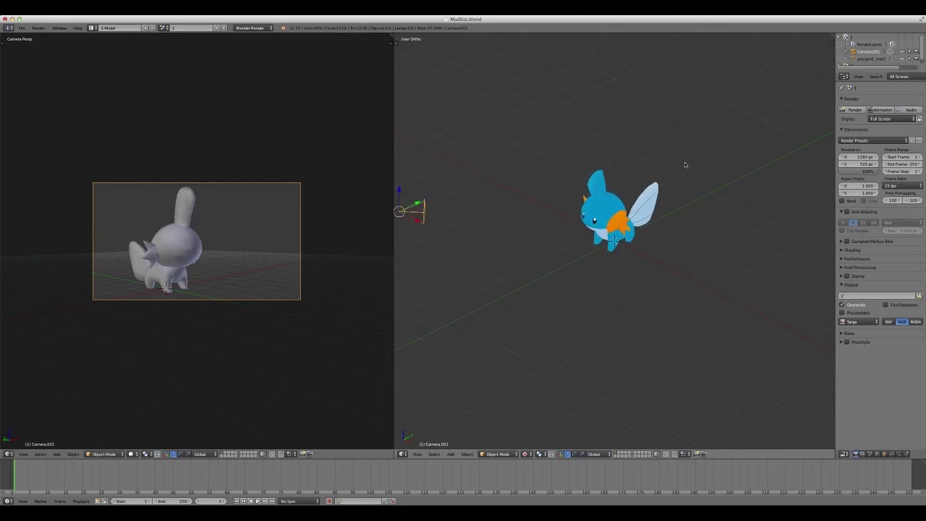